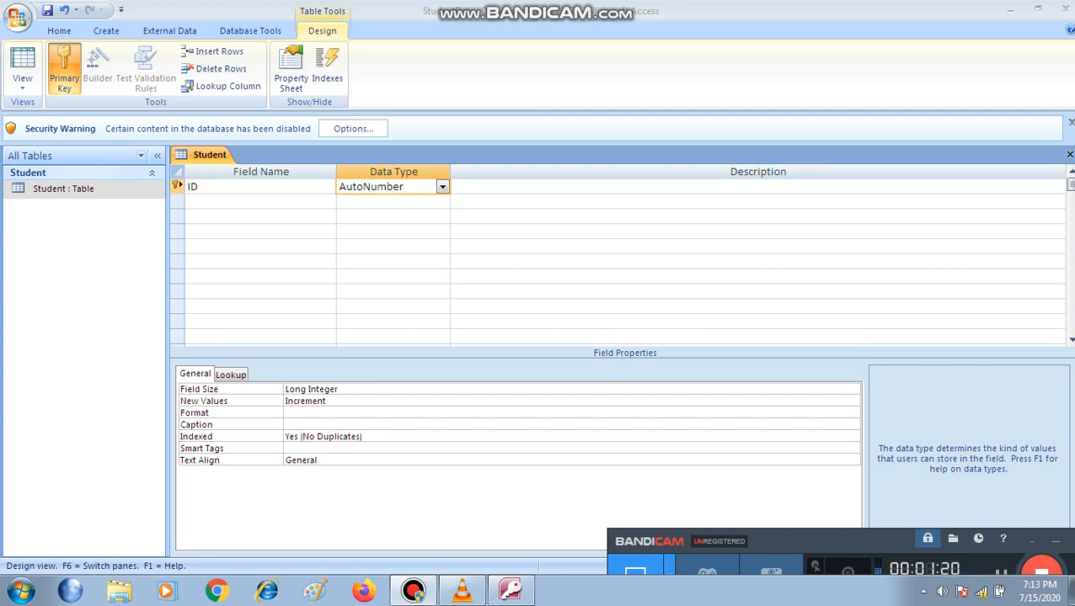
- Rename the ID field to Stu_rollno and set it as the primary key of the Student table
left_click(197, 186)
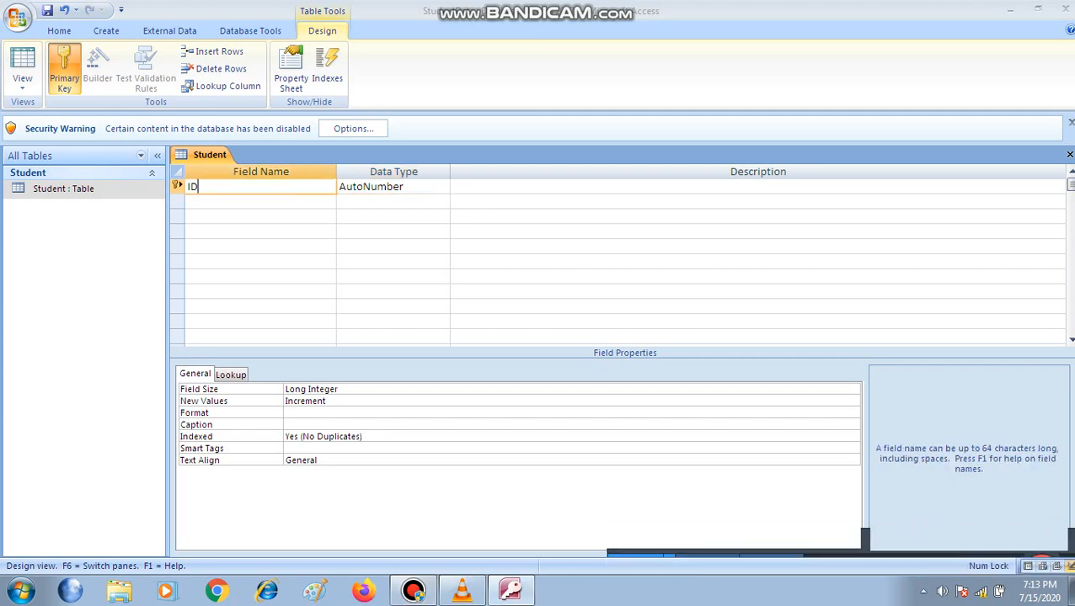
key("BackSpace")
key("BackSpace")
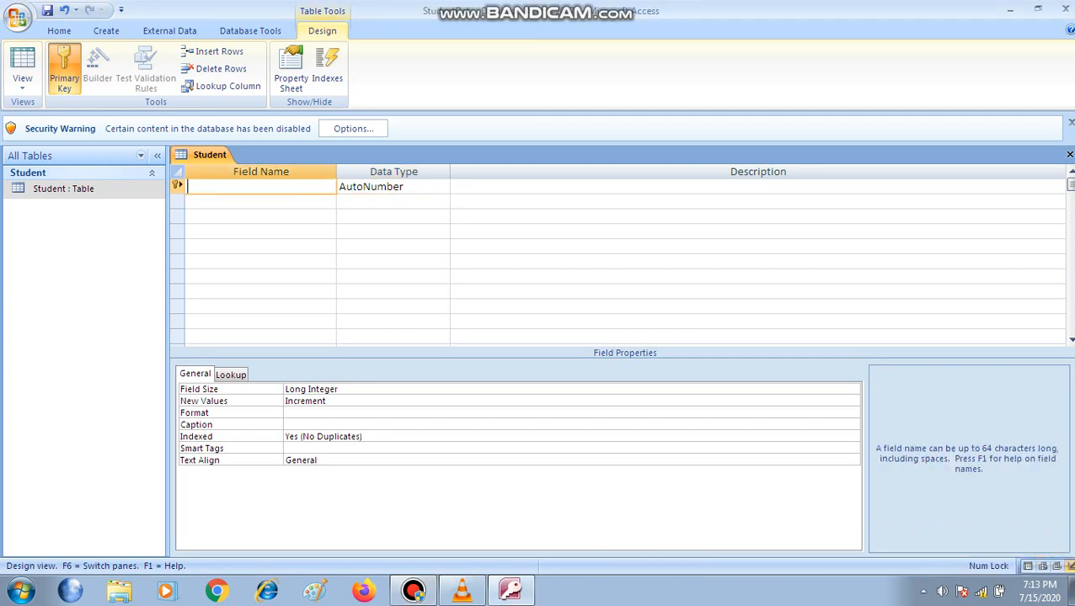
type("Stu_rollno")
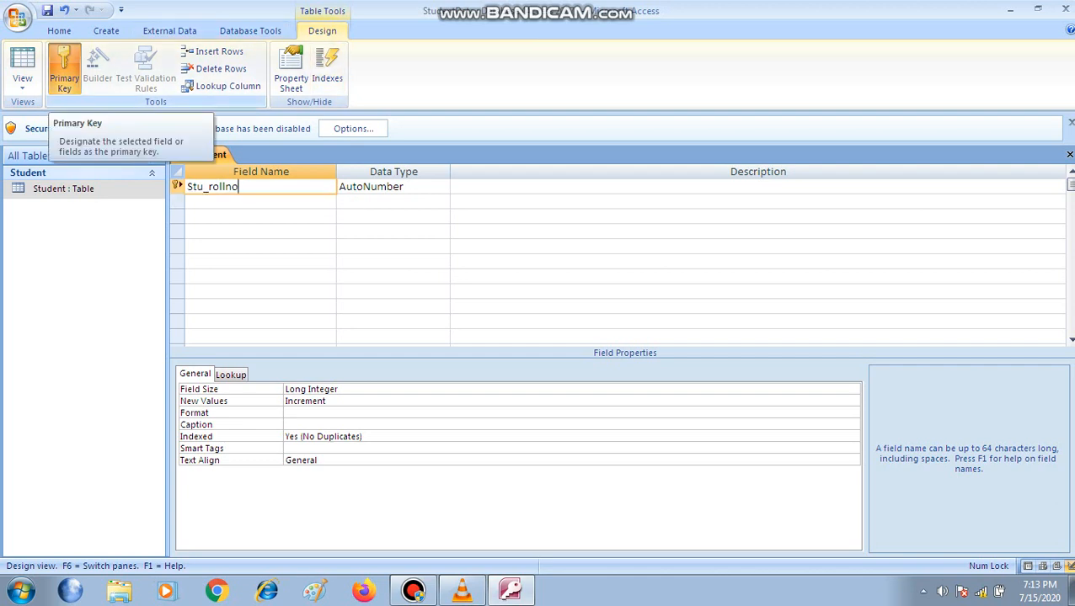
left_click(64, 72)
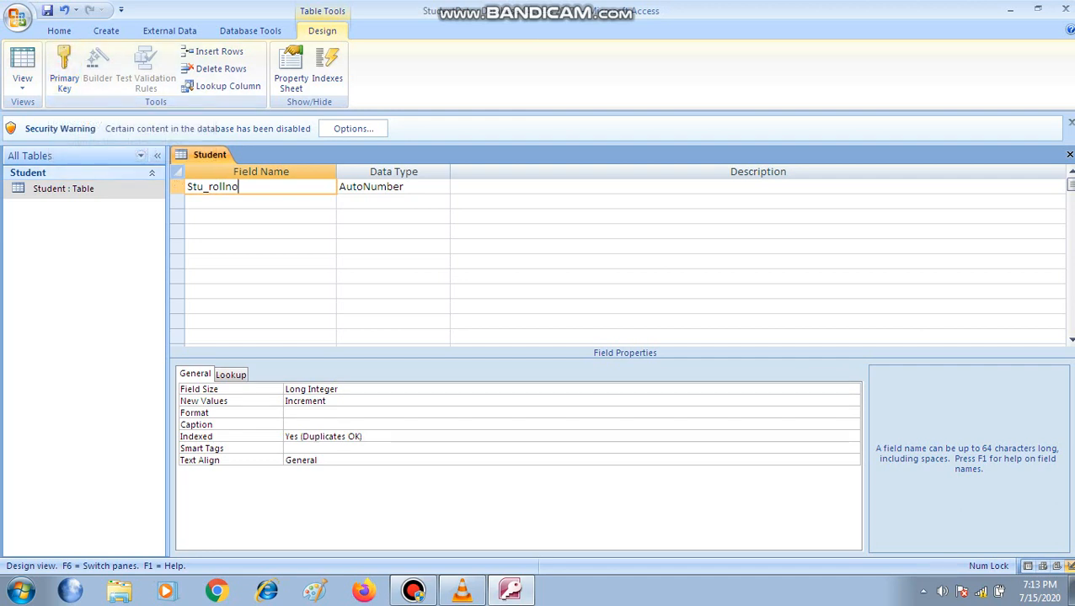
left_click(64, 71)
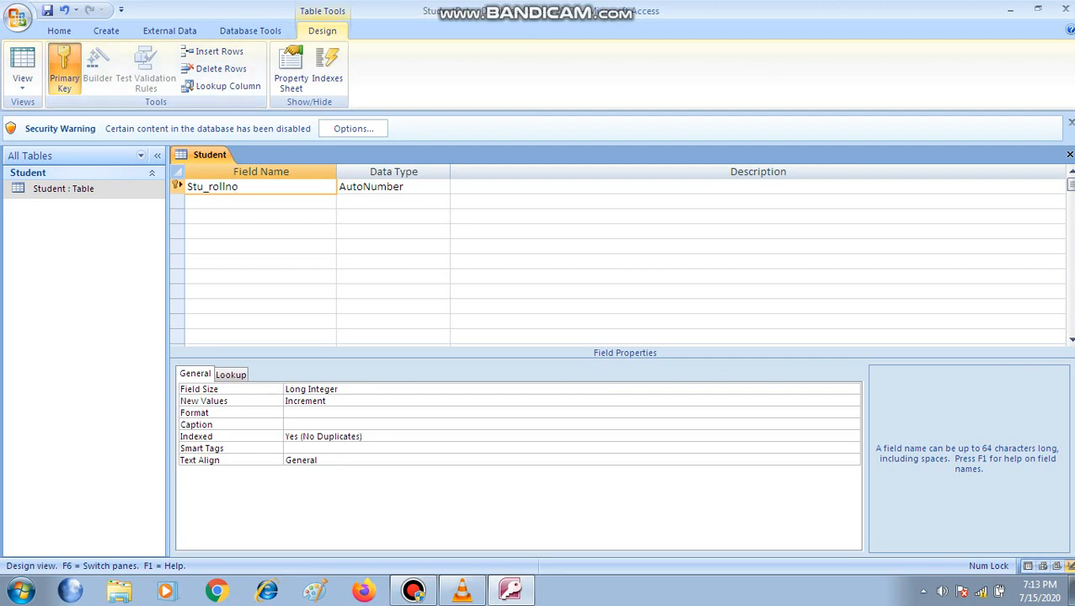
- Set the data type of the Stu_rollno field to Number
left_click(370, 187)
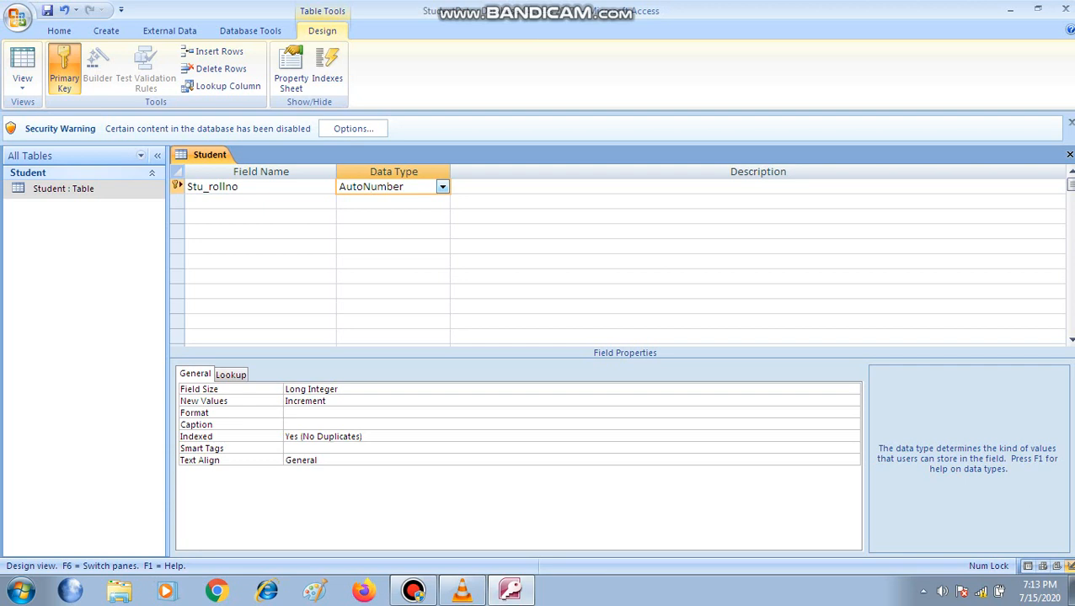
left_click(442, 187)
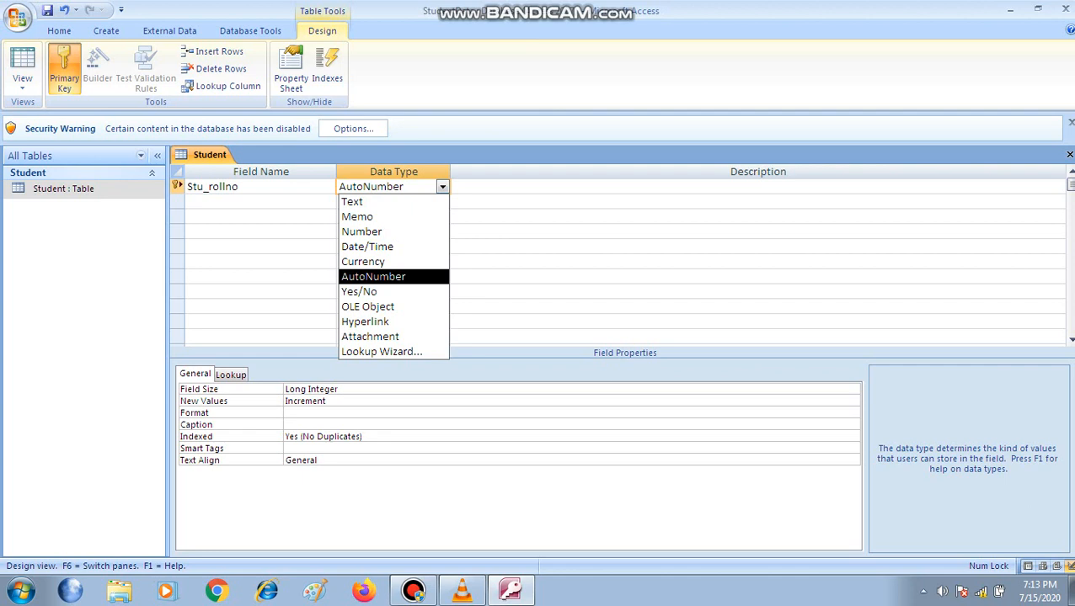
key("Up")
key("Up")
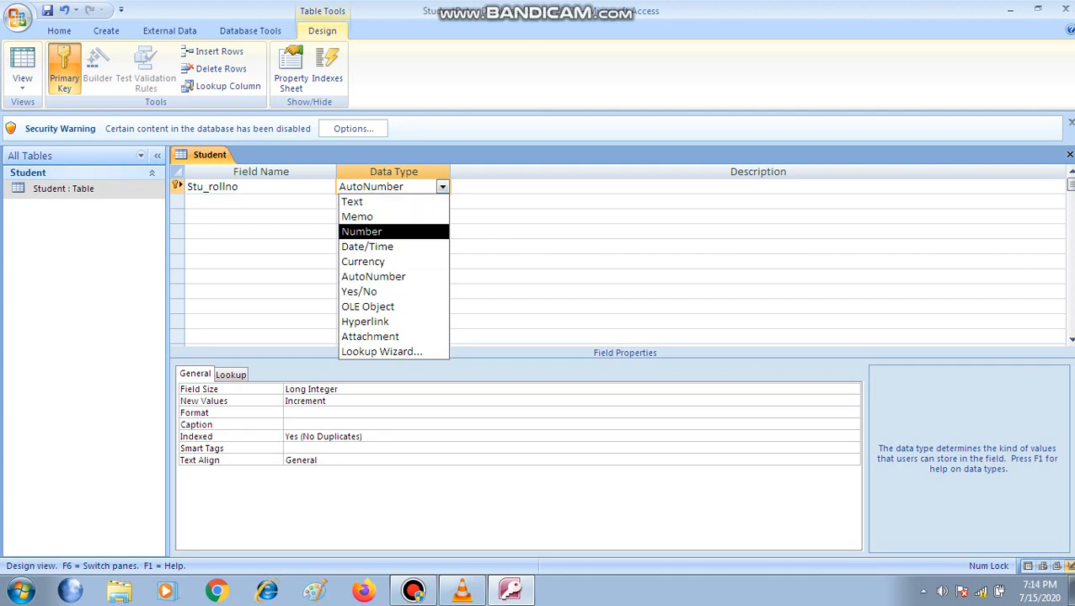
key("Return")
left_click(387, 202)
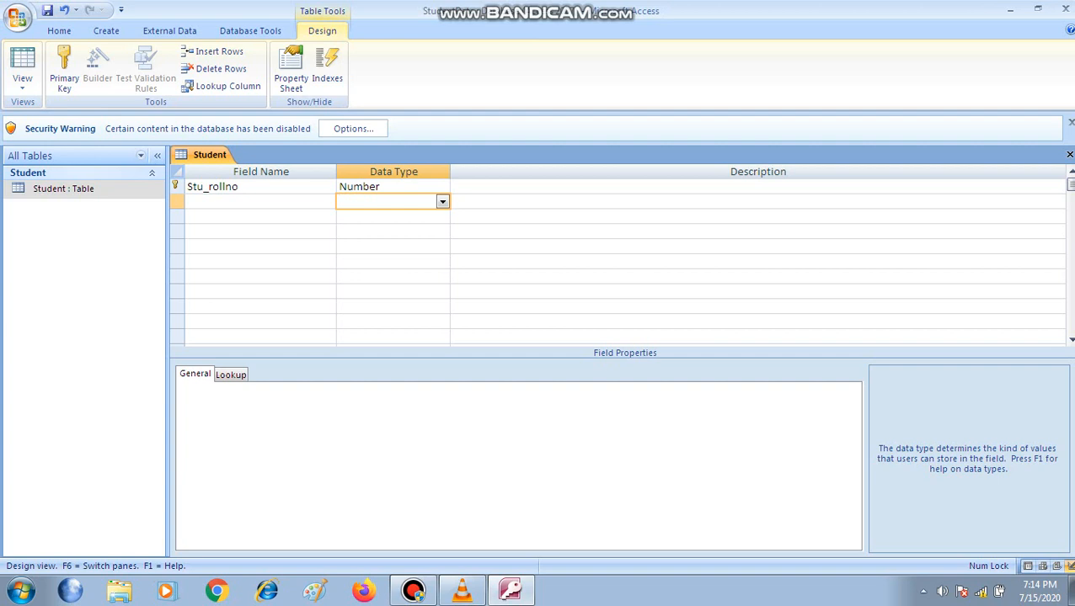
left_click(260, 201)
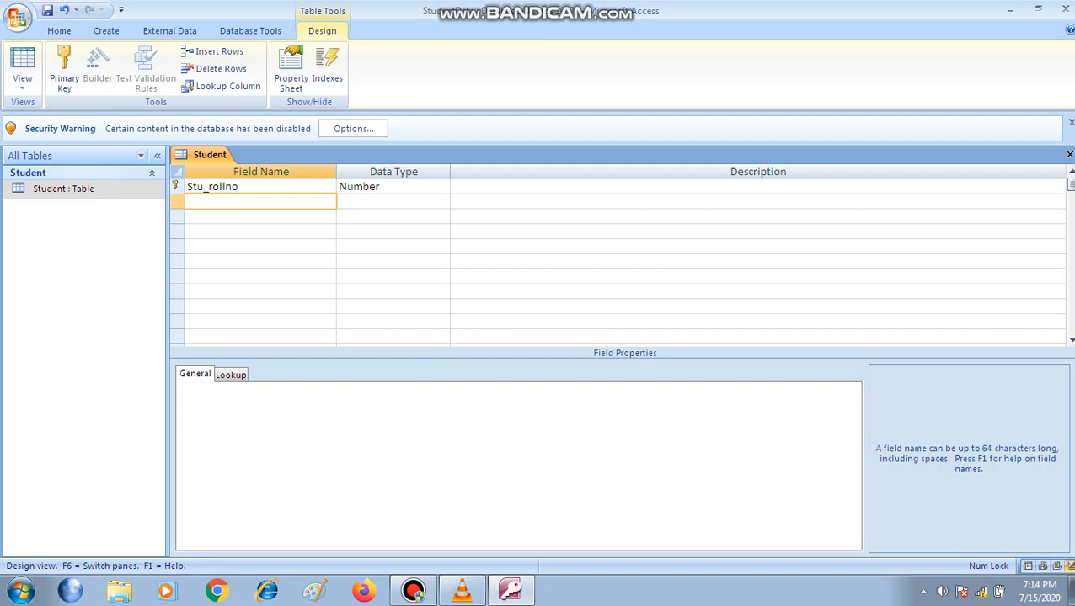
left_click(400, 187)
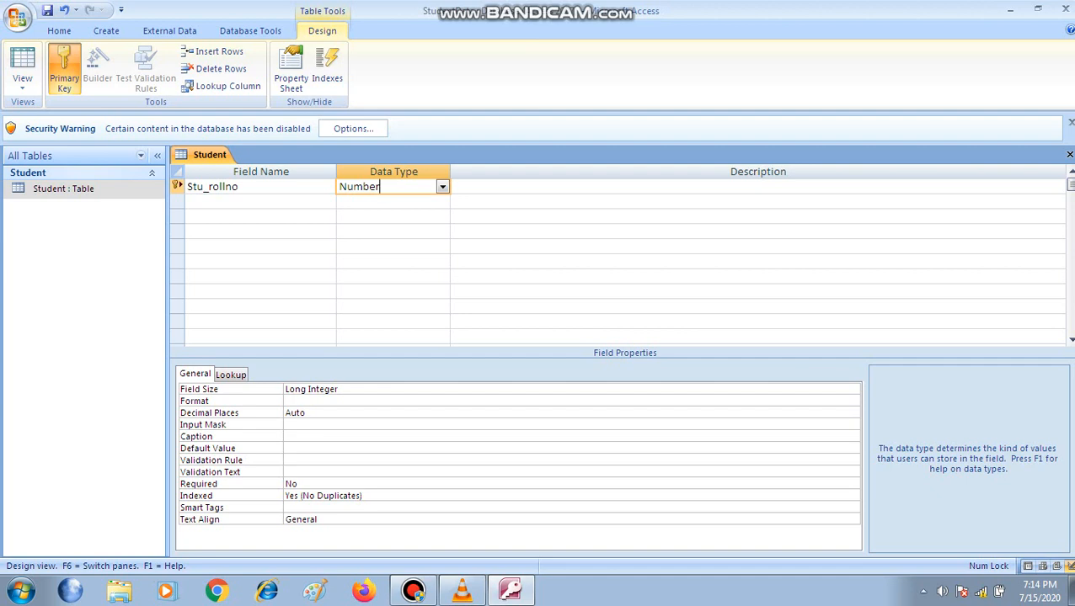
- Add a second field named Stu_Name with the Text data type
left_click(244, 201)
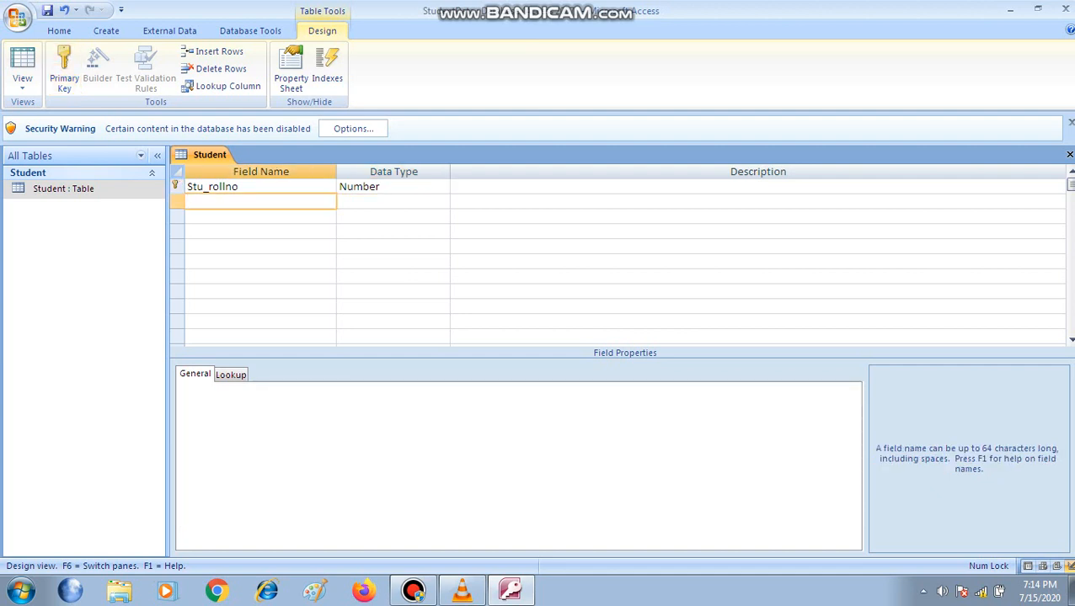
type("Stu_Name")
key("Tab")
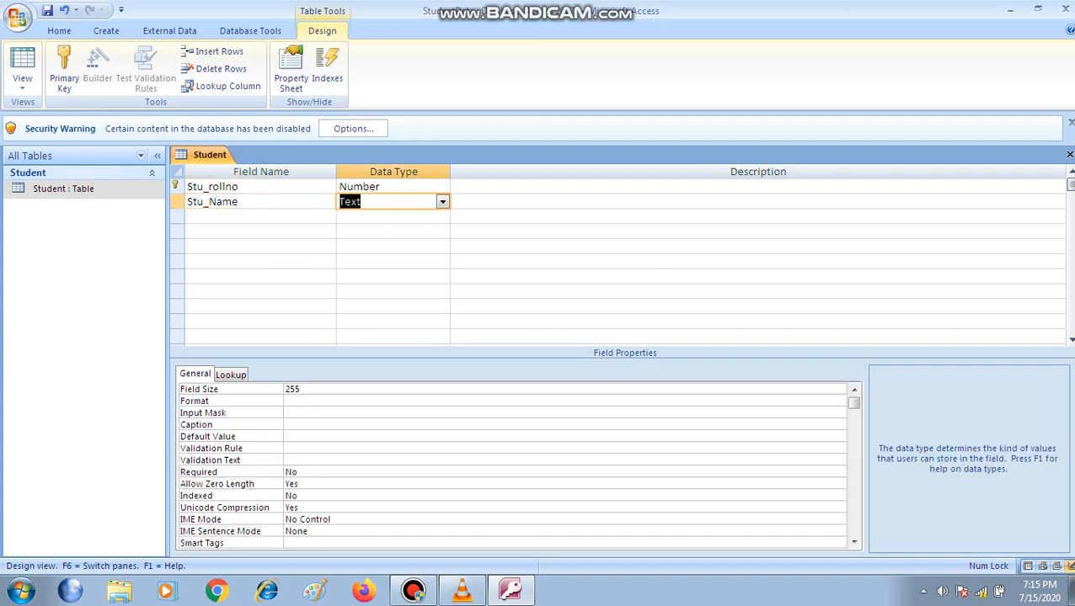
key("alt+Down")
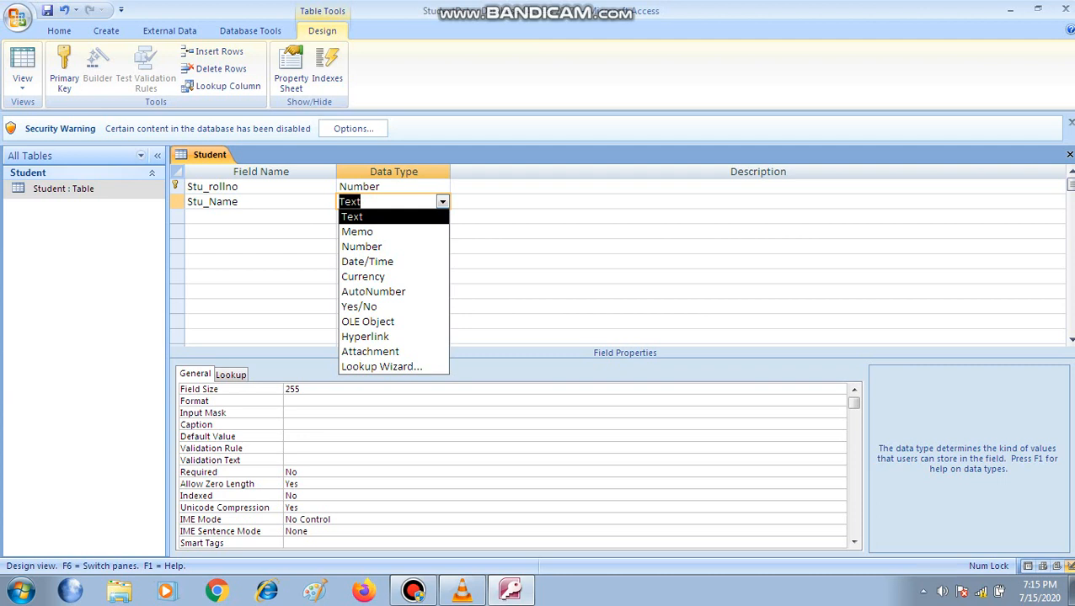
key("Escape")
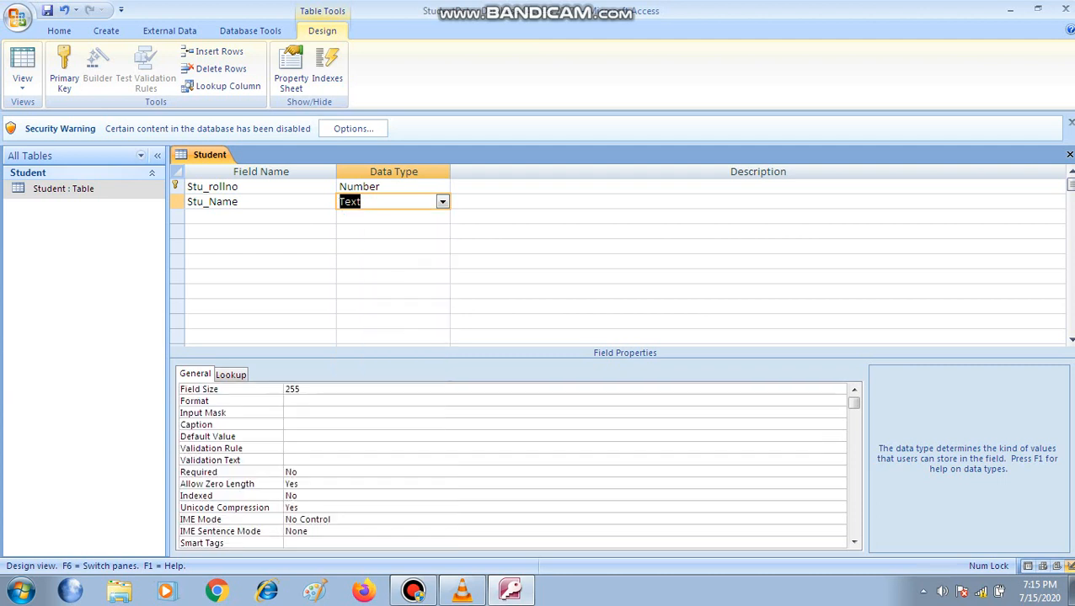
- Add a third field named Stu_Marks with the Number data type
left_click(261, 217)
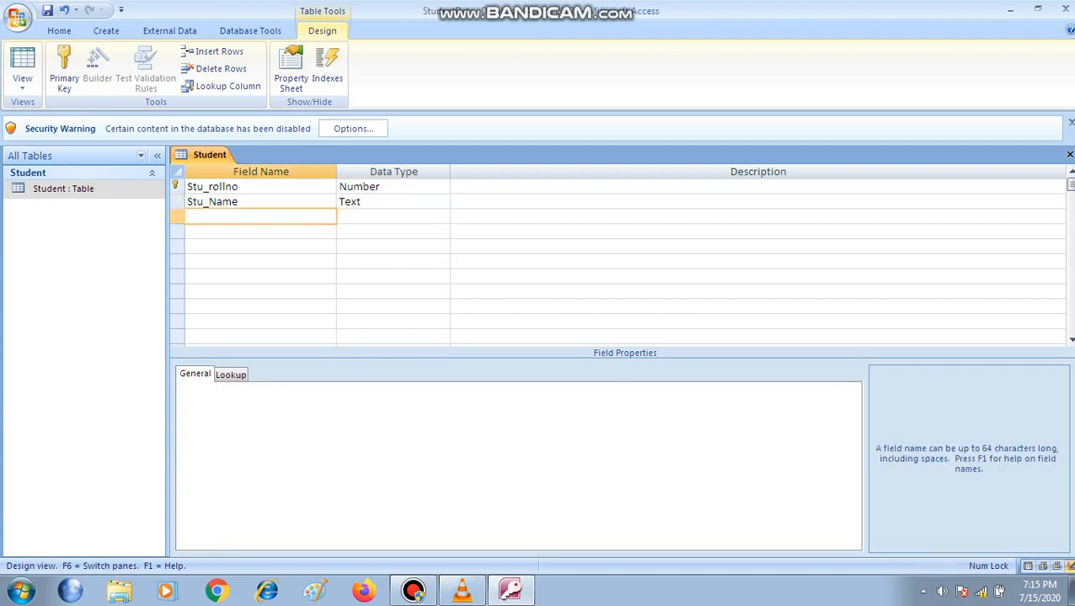
type("Stu_Marks")
key("Tab")
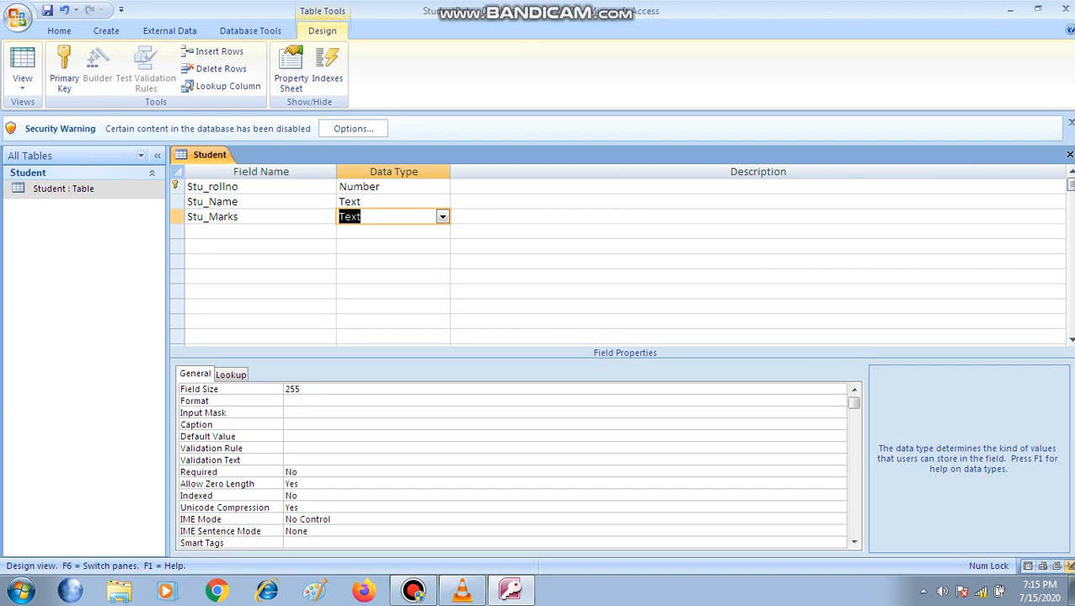
type("n")
key("Tab")
key("Tab")
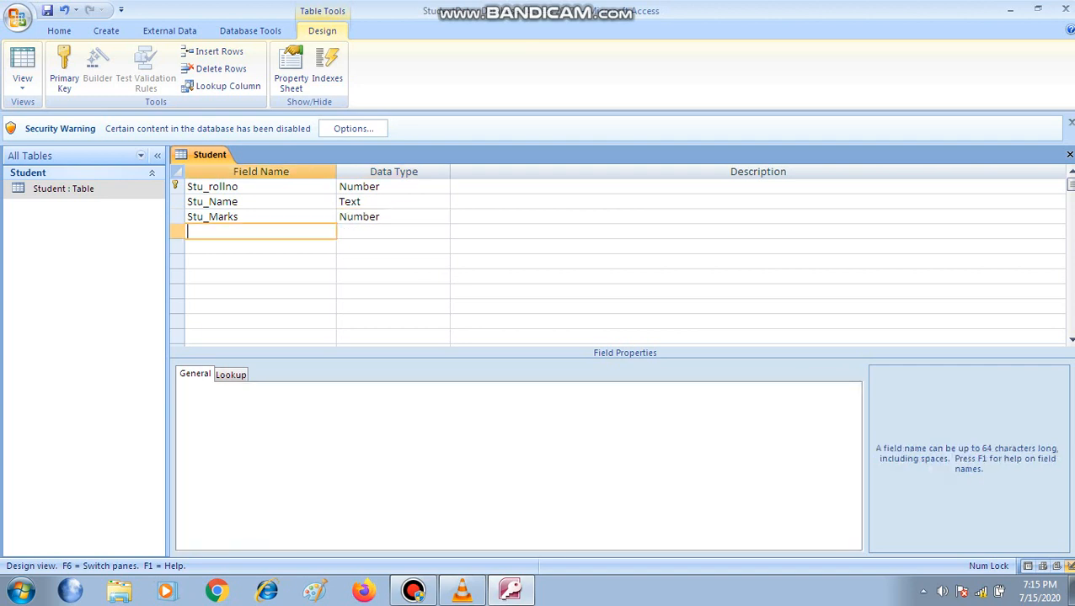
- Add a fourth field named Stu_DOB with the Date/Time data type
type("Stu_DOB")
key("Tab")
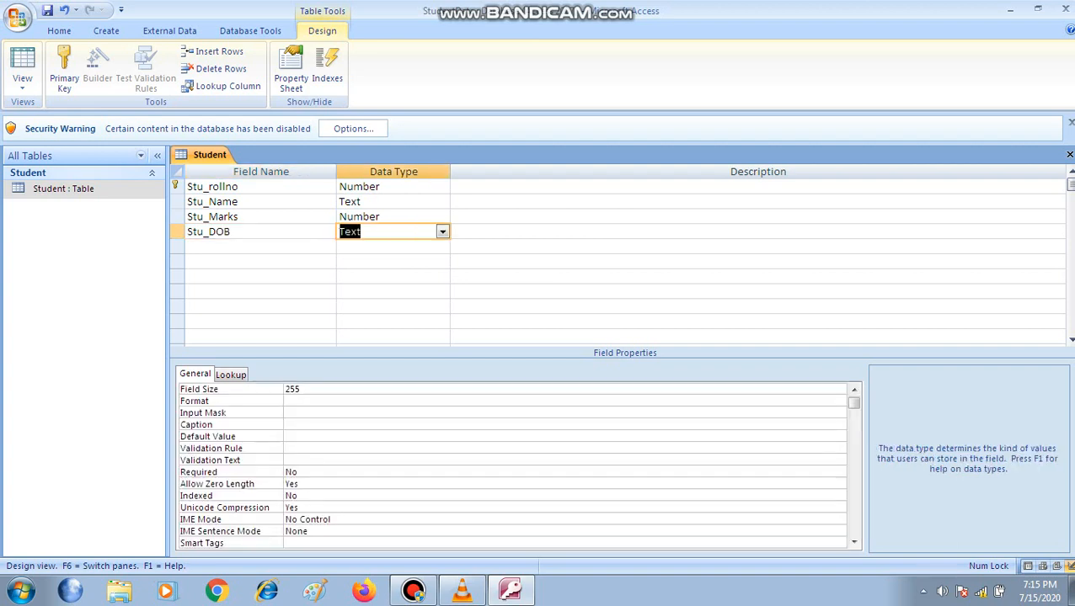
left_click(442, 232)
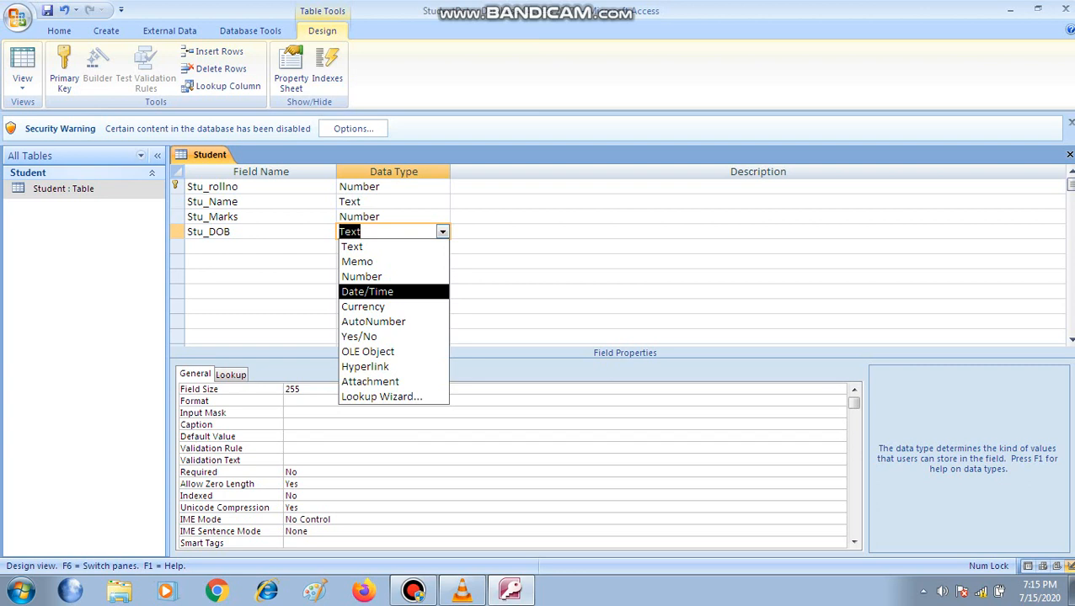
key("Return")
- Add a fifth field named Stu_Fee with the Currency data type
left_click(253, 246)
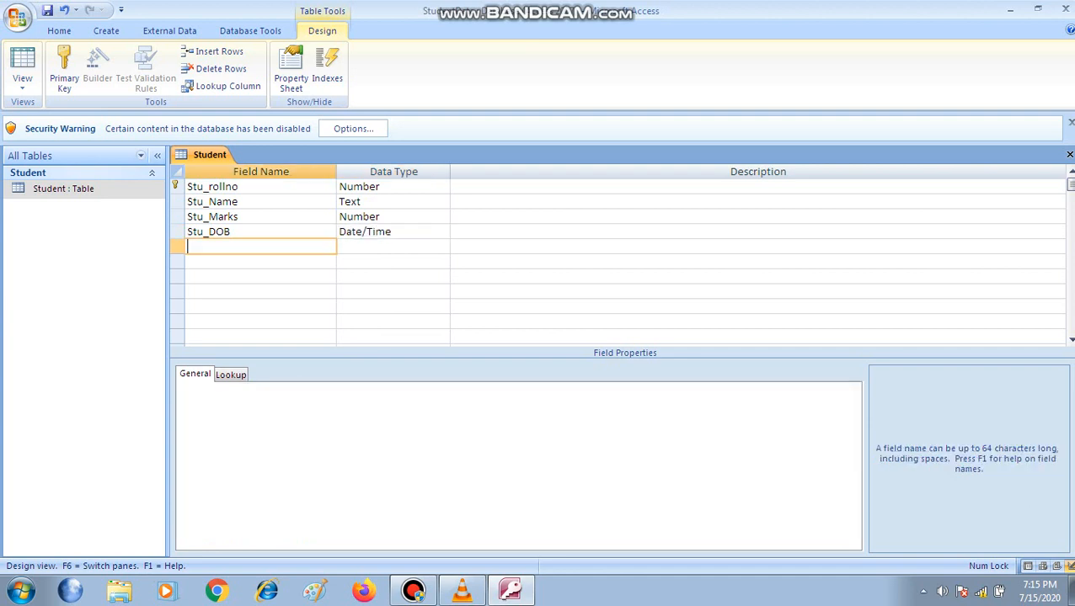
type("Stu_Fee")
key("Tab")
left_click(443, 247)
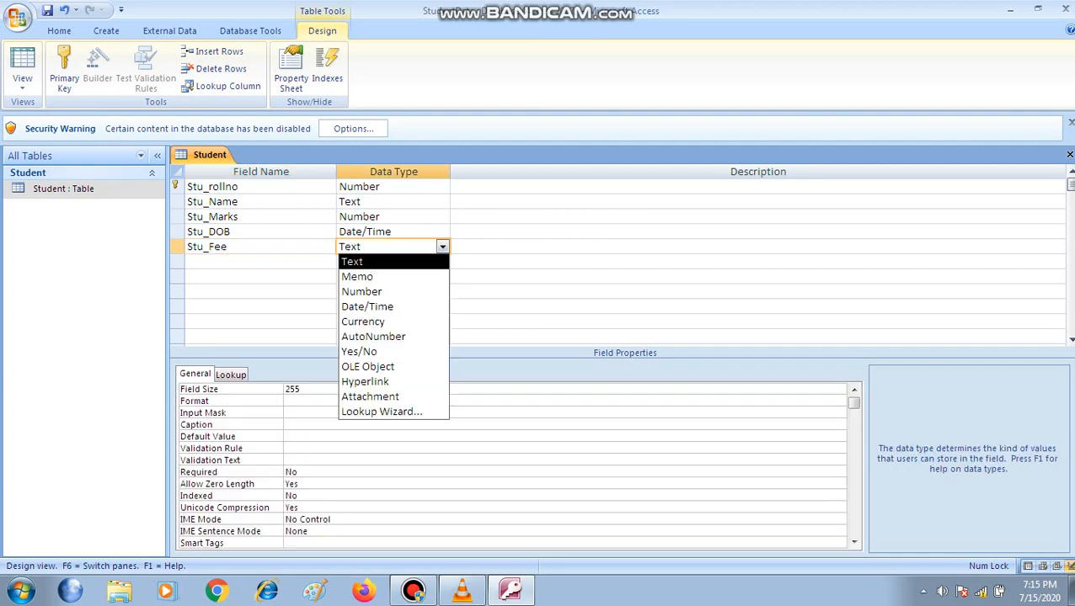
key("Down")
key("Down")
key("Down")
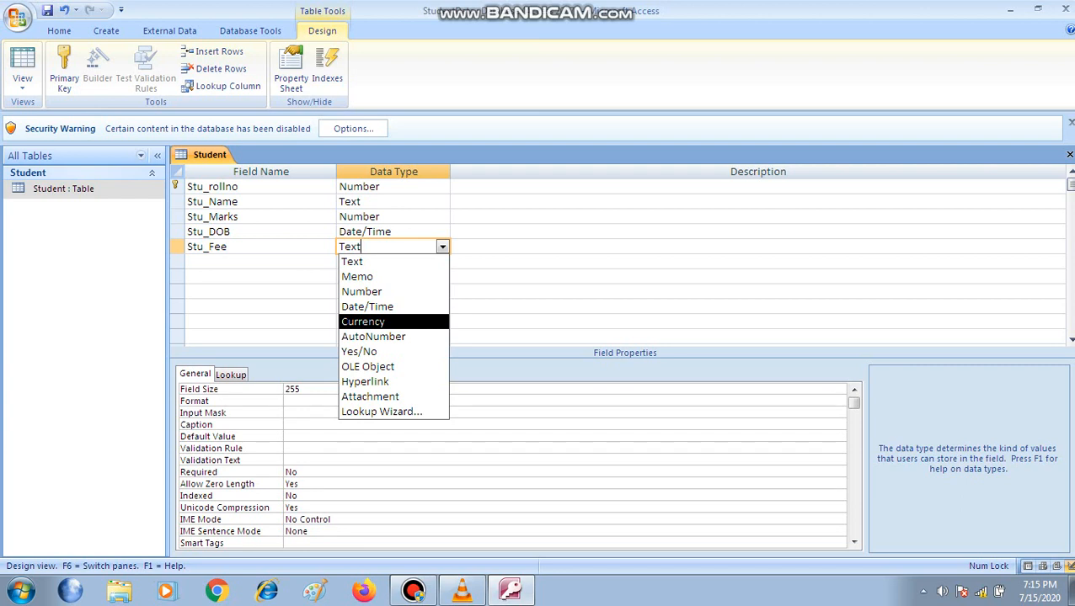
key("Return")
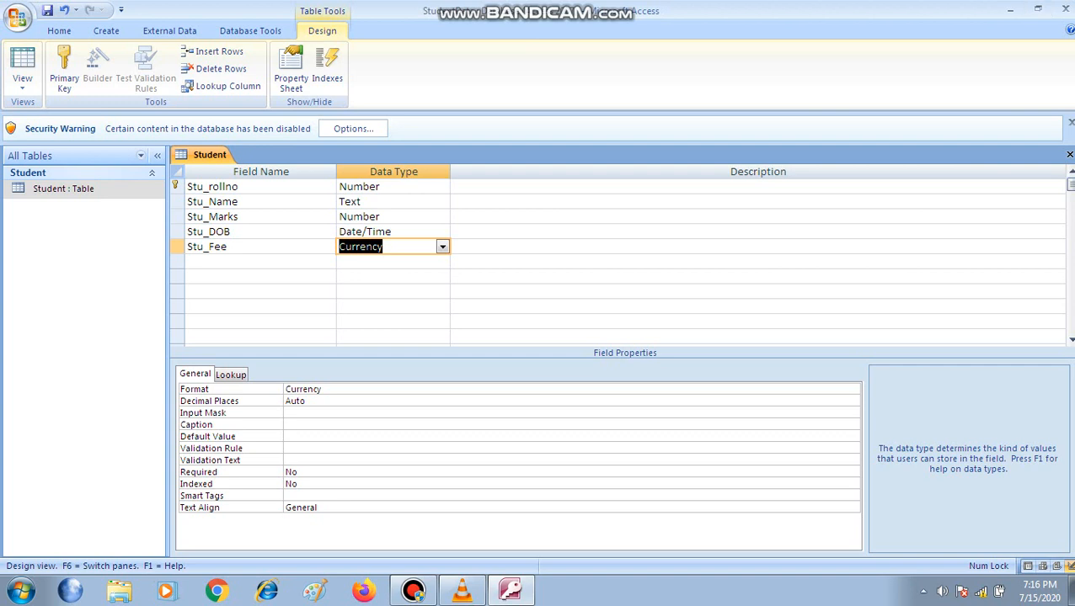
- Switch the Student table to Datasheet View, saving the table design
left_click(22, 81)
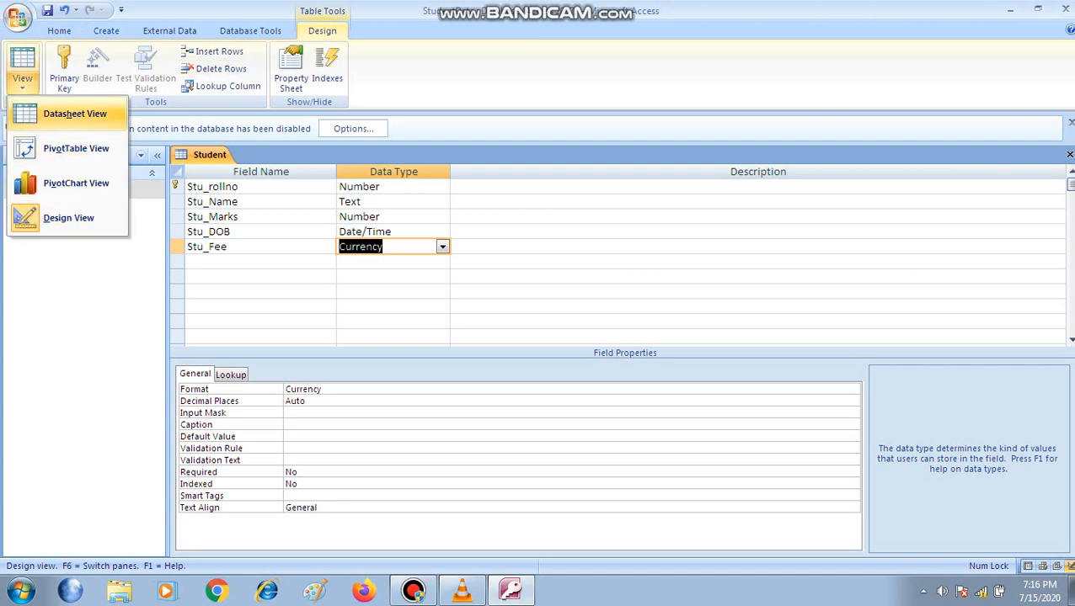
left_click(75, 114)
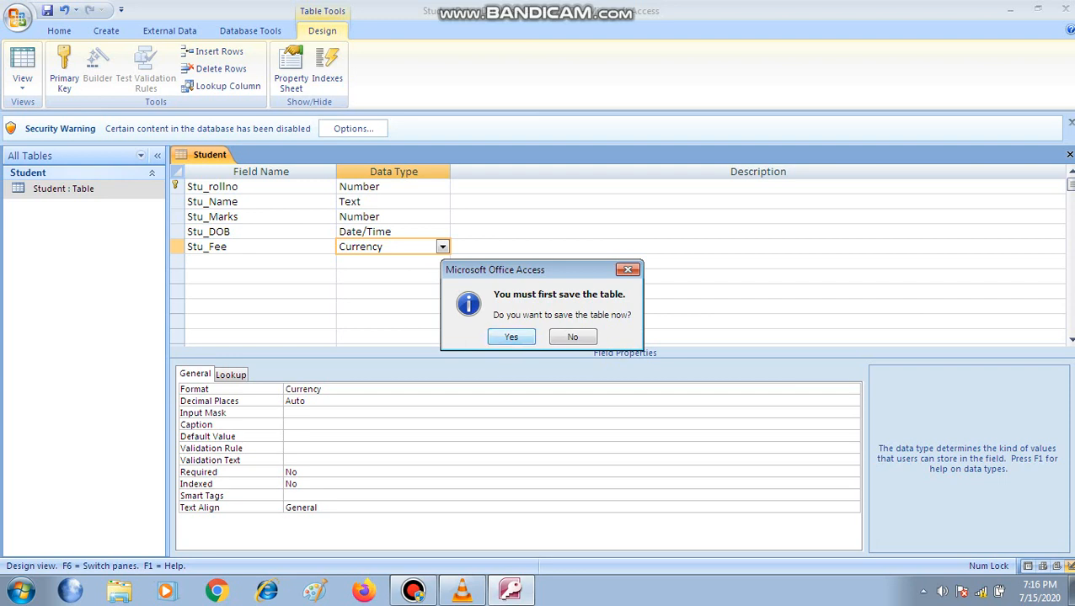
key("Return")
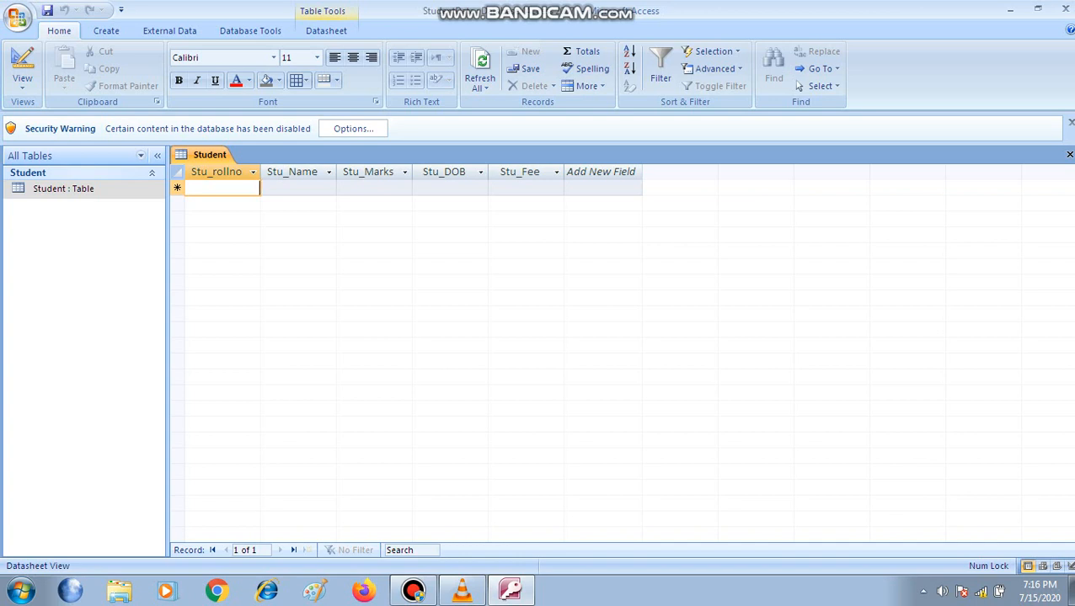
- Start the first record with roll number 1, the student's name and marks of 45
type("1")
key("Tab")
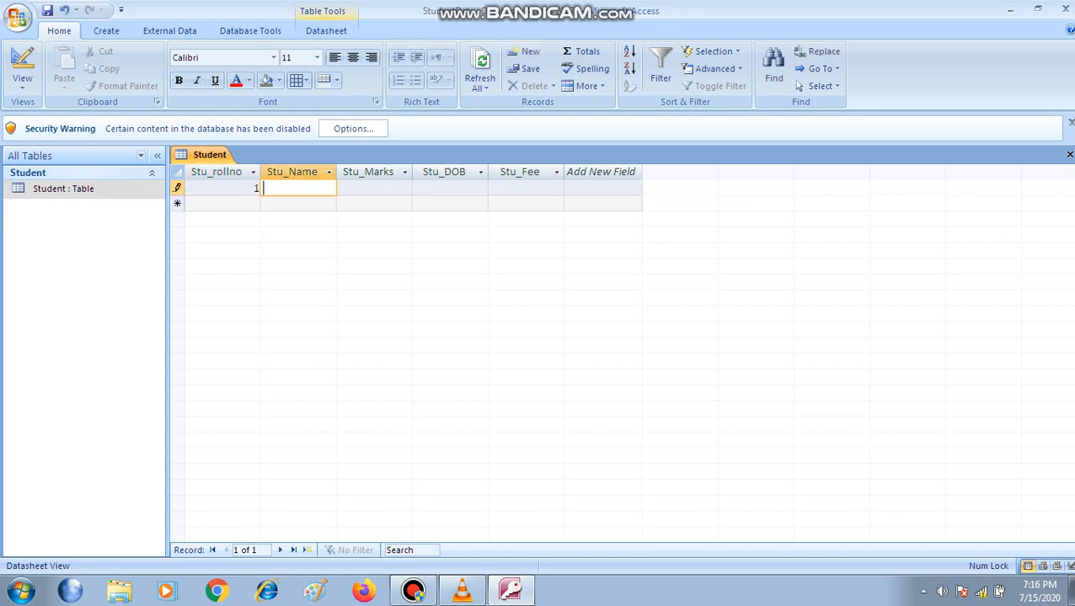
type("Aman")
key("Tab")
type("45")
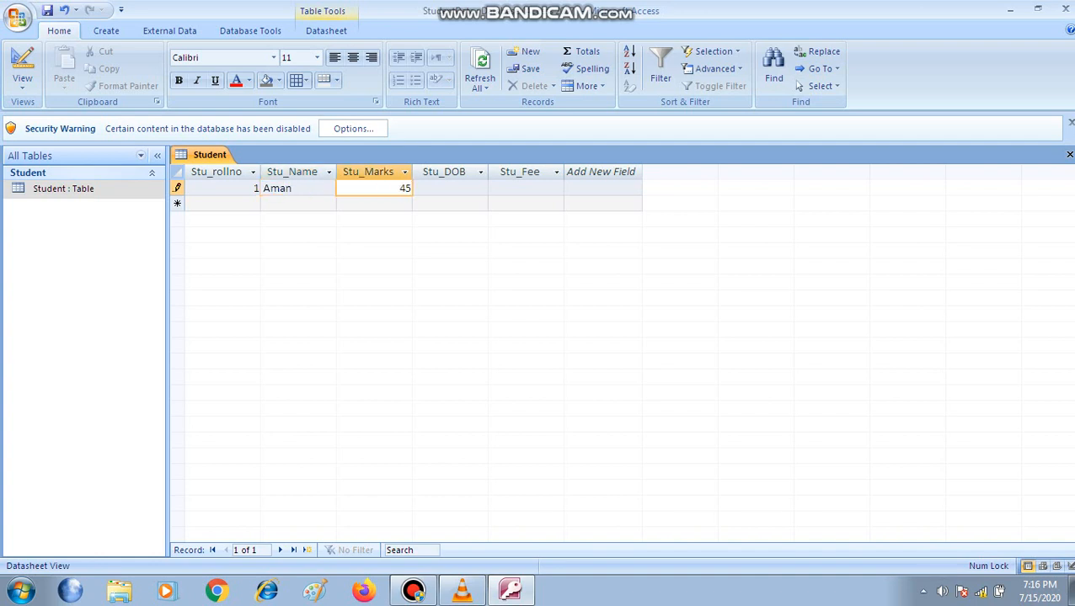
key("Tab")
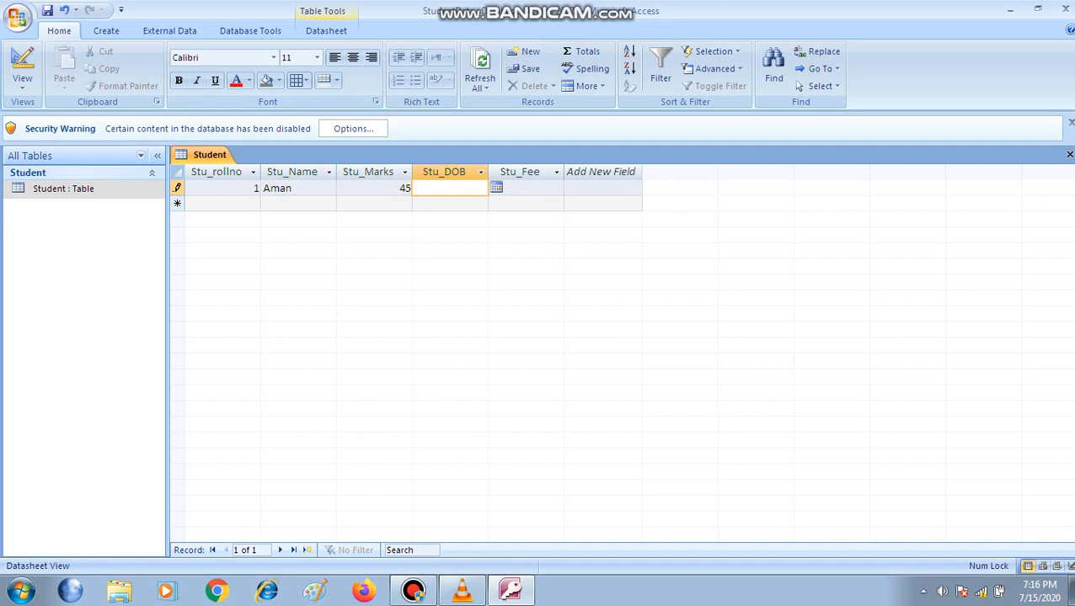
- Enter the student's date of birth in the first record's Stu_DOB field, picking a calendar date and correcting its year
left_click(496, 188)
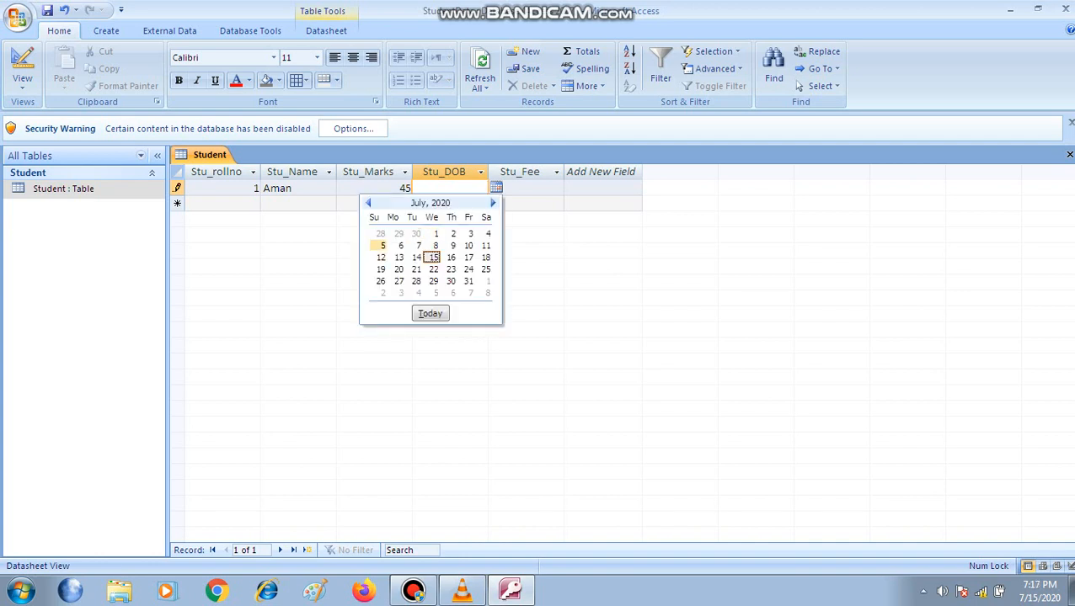
left_click(382, 246)
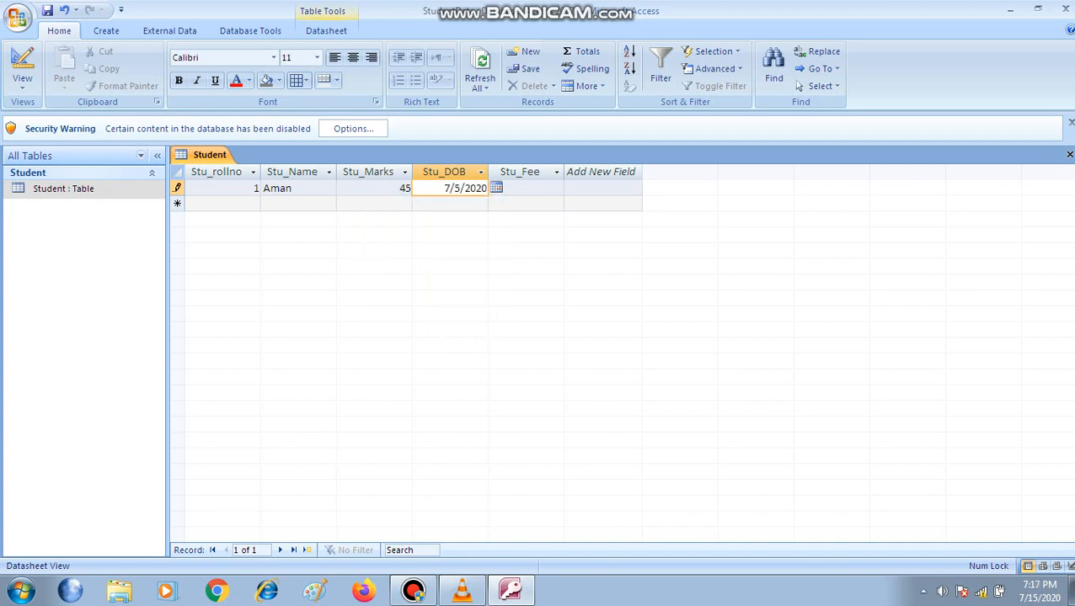
left_click(415, 189)
left_click(470, 189)
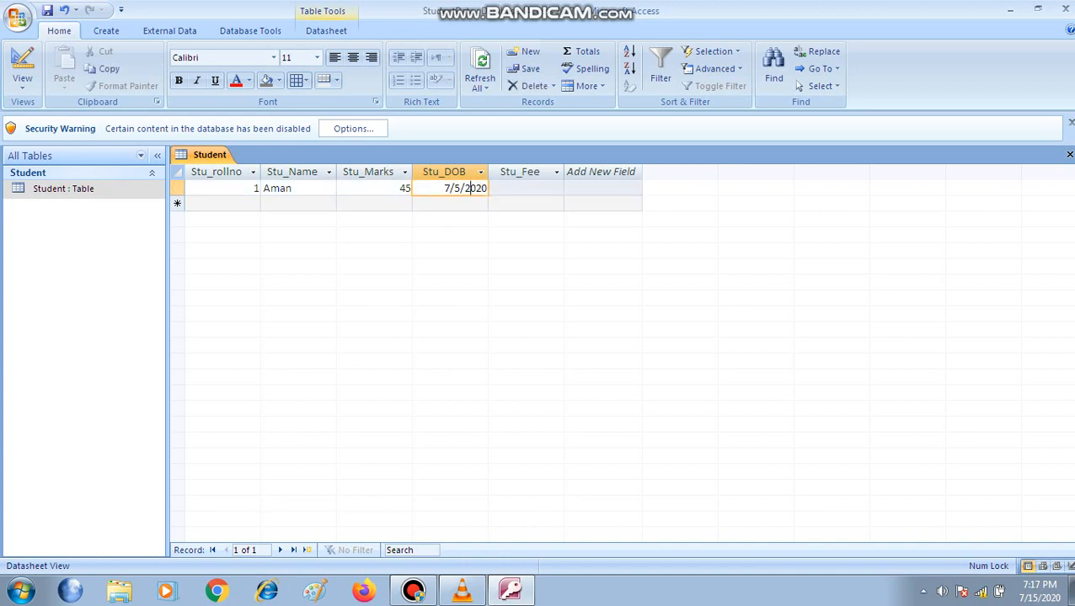
key("Delete")
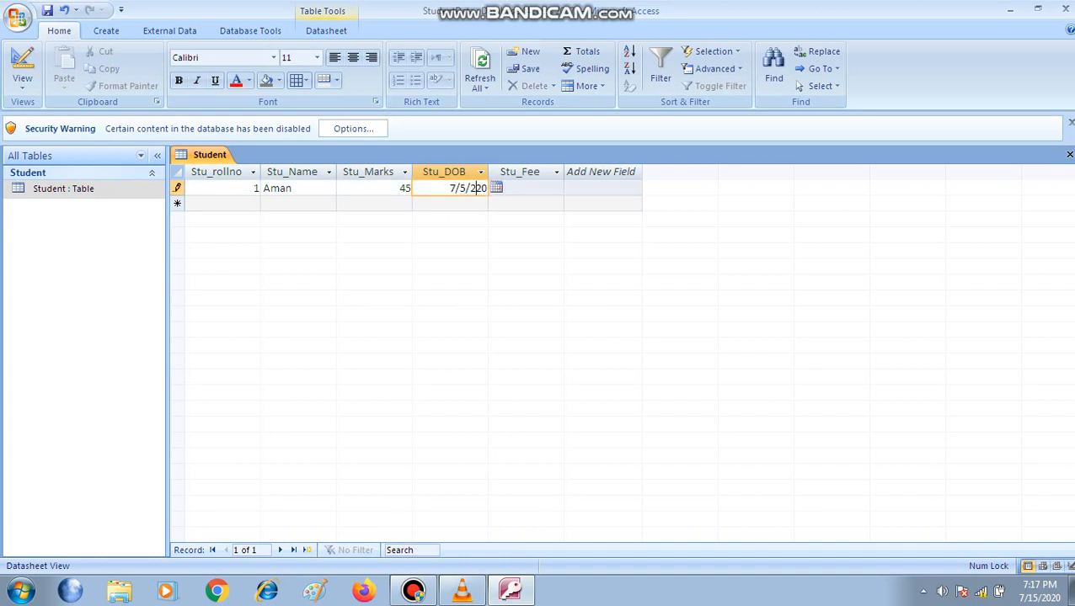
key("Delete")
key("Delete")
type("000")
key("Tab")
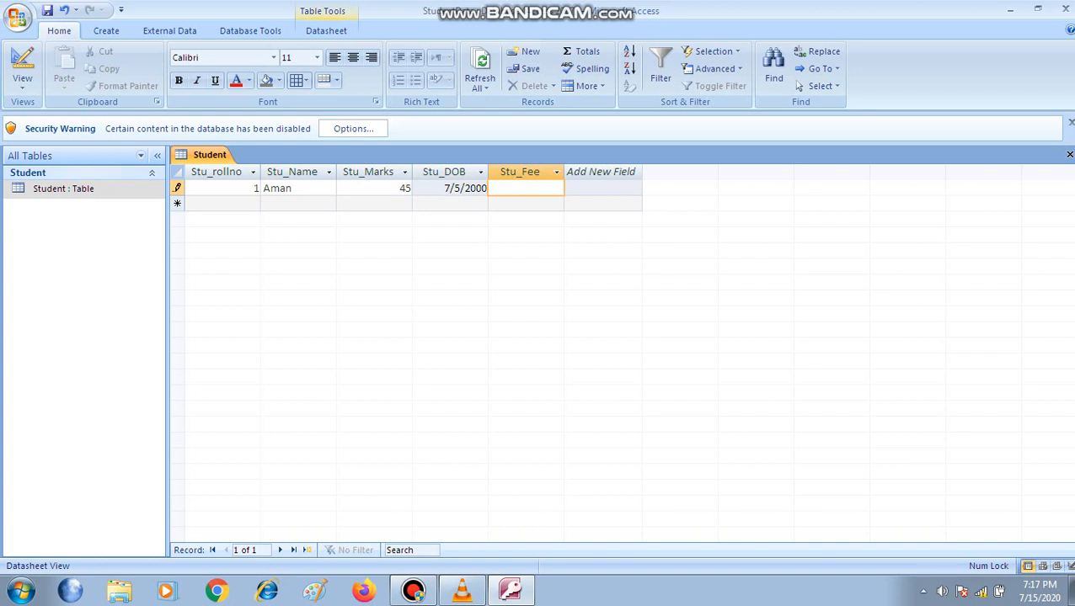
- Set the first record's Stu_Fee to 4500 and start the second record with roll number 2
type("4500")
key("Tab")
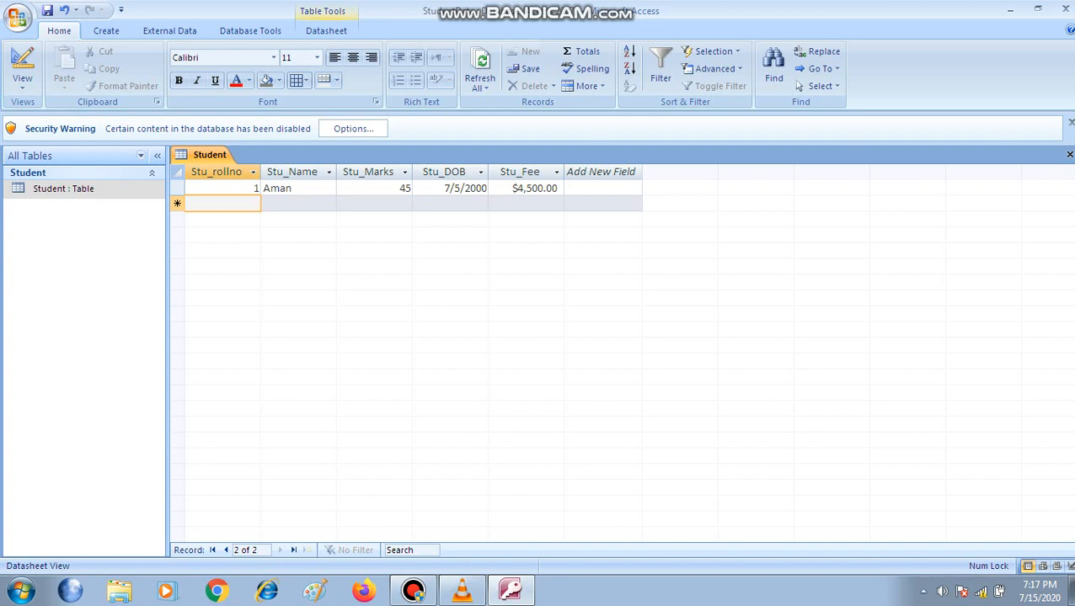
type("2")
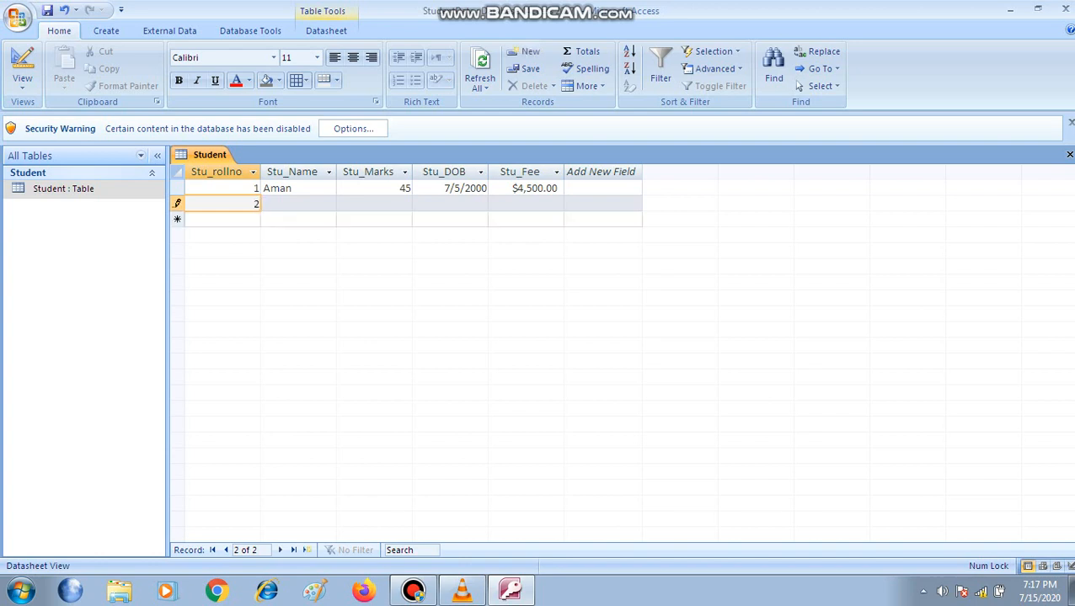
key("Tab")
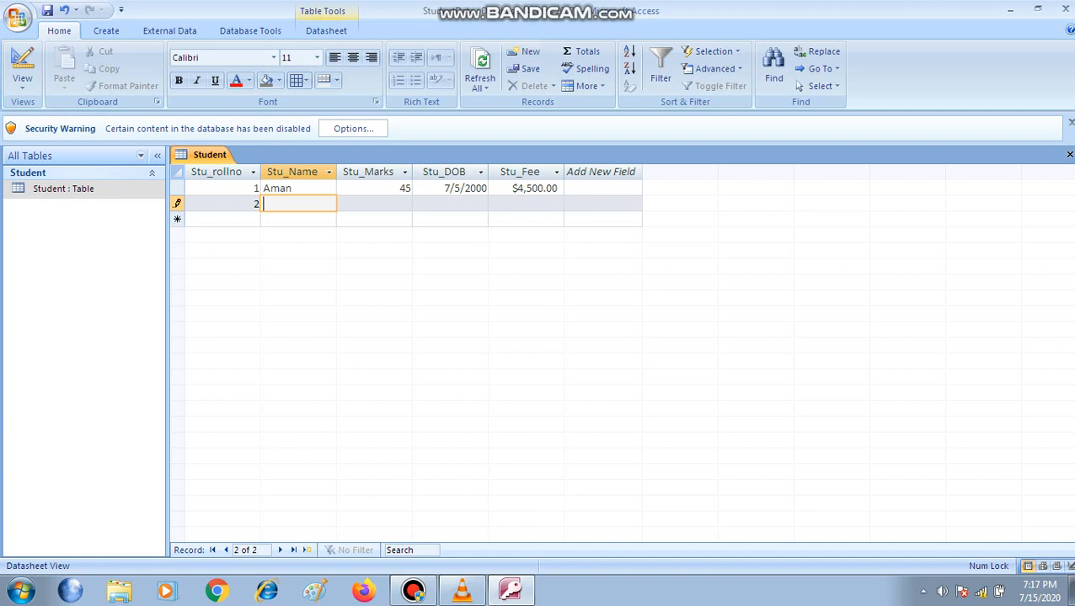
- Enter the second student's name in capitals and marks of 34
key("Caps_Lock")
type("ARU")
key("BackSpace")
type("YAN")
key("Tab")
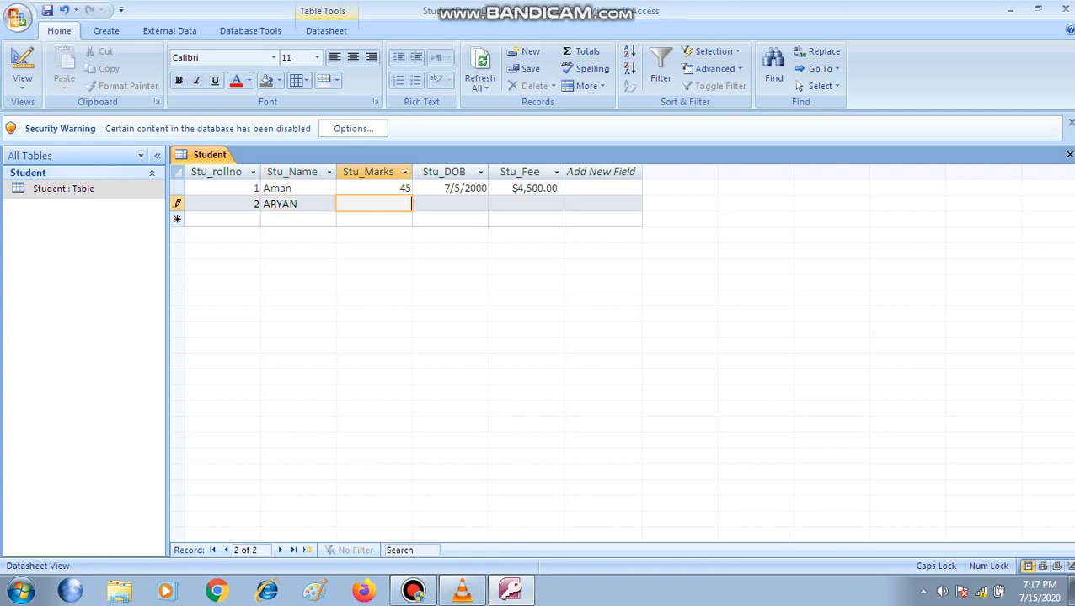
type("34")
key("Tab")
- Enter the second record's date of birth by picking a calendar date and correcting its year, and set its fee to 4500
left_click(496, 203)
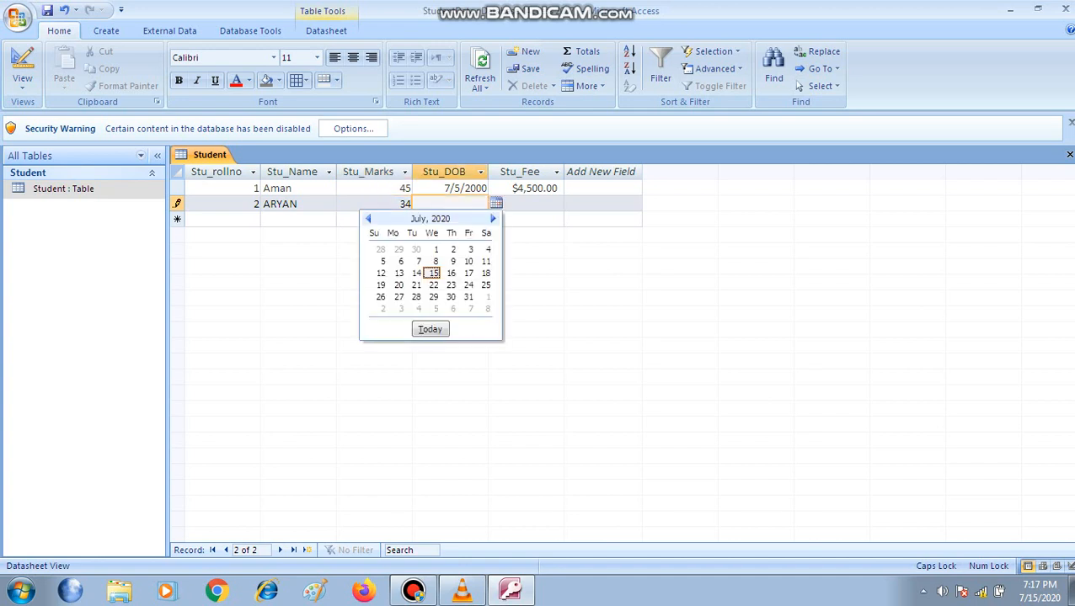
left_click(400, 261)
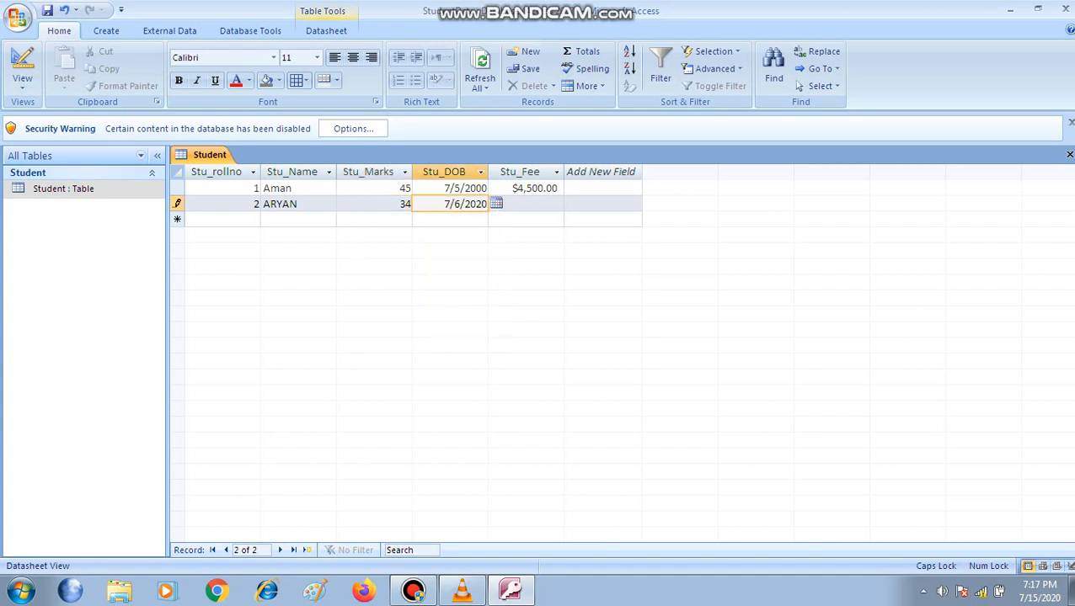
key("BackSpace")
key("BackSpace")
type("00")
key("Tab")
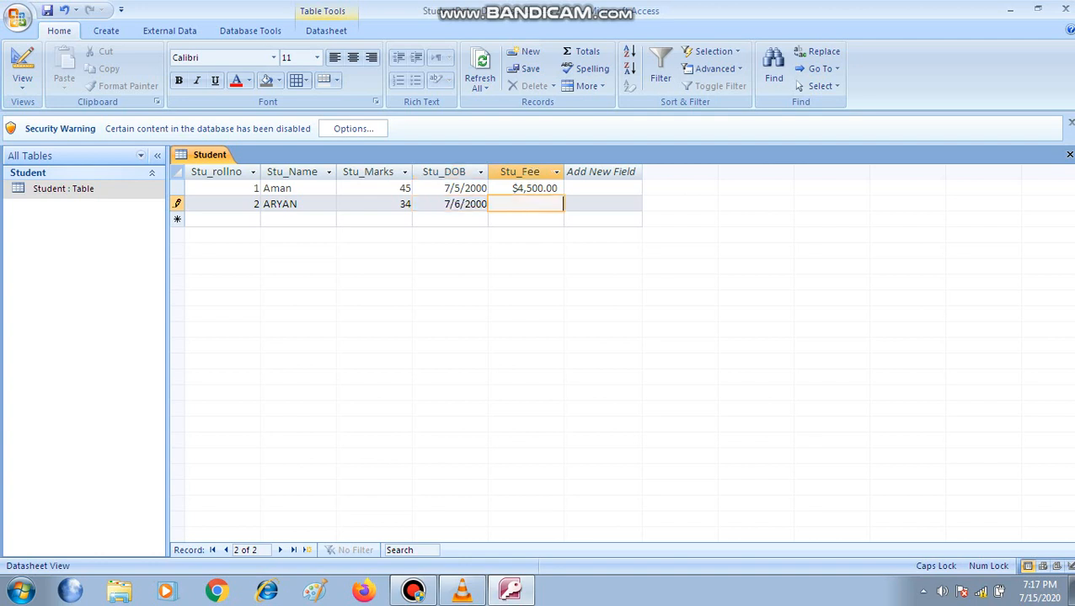
type("4500")
key("Tab")
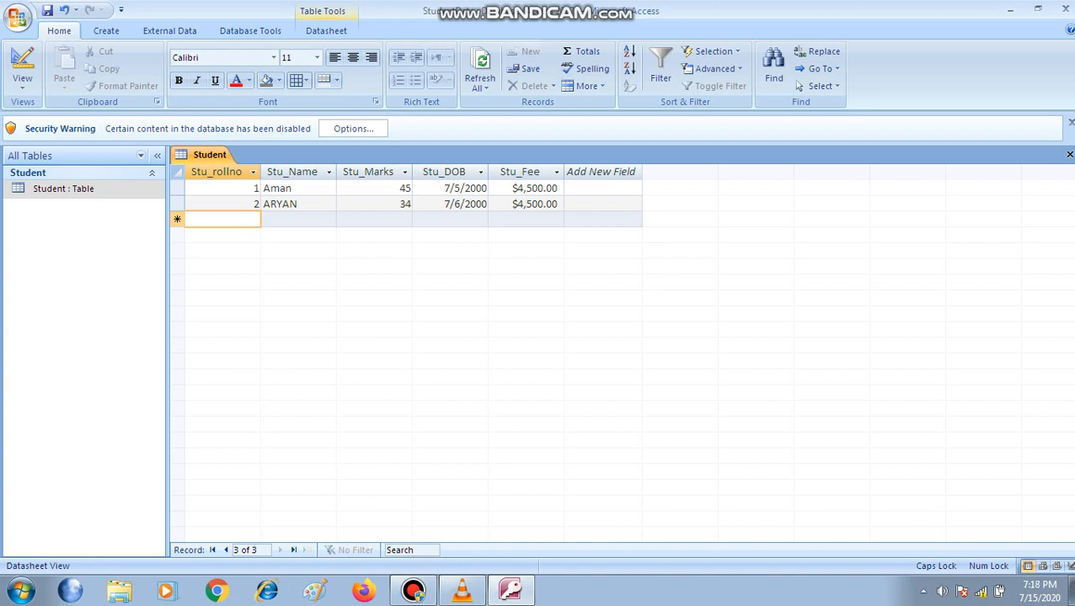
- Start a third record with the duplicate roll number 2, the student's name and marks of 45
type("2")
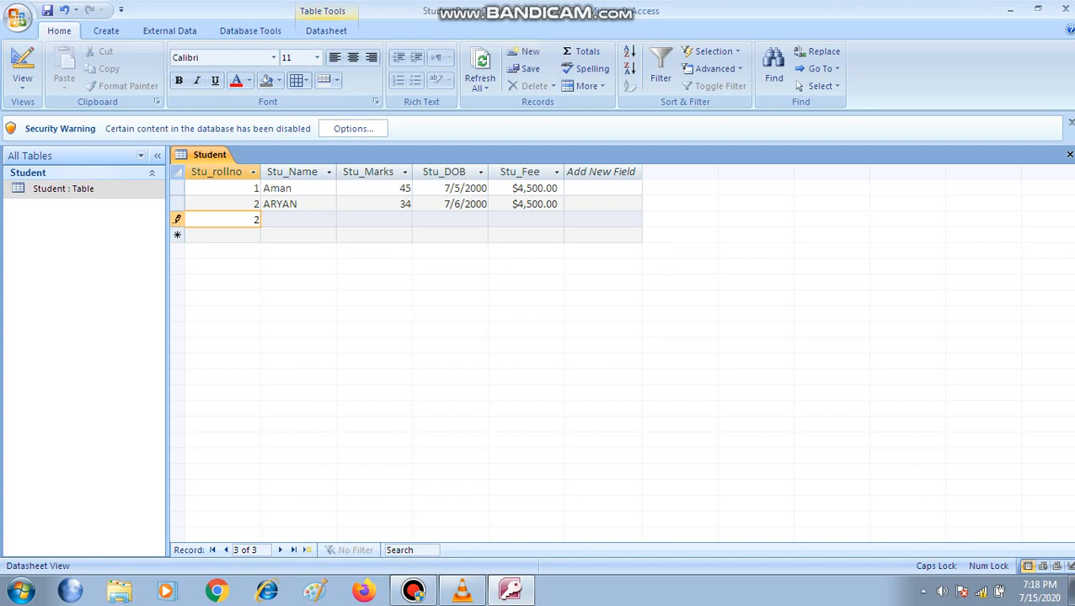
key("Tab")
type("AA")
key("Tab")
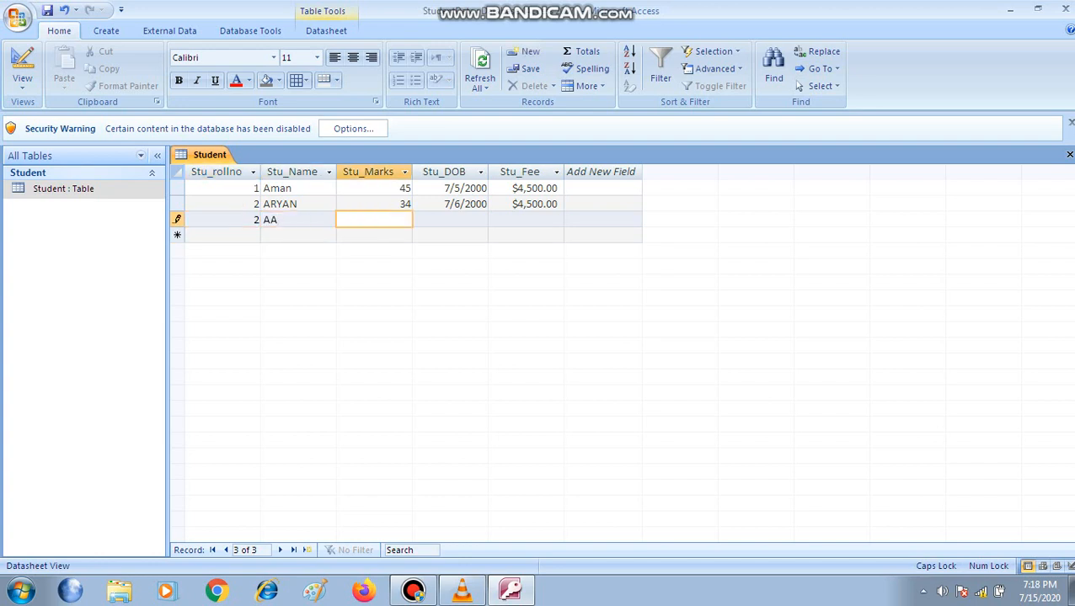
type("45")
key("Tab")
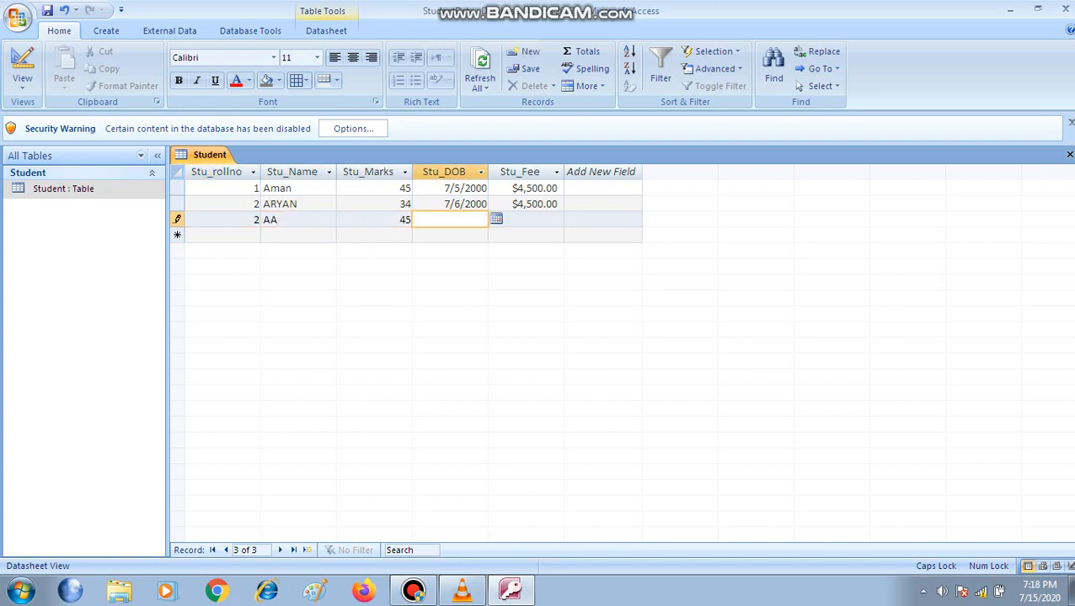
- Pick the third record's date of birth from the calendar, set its fee to 4500 and try to commit the record
left_click(496, 219)
left_click(430, 264)
key("Tab")
type("4500")
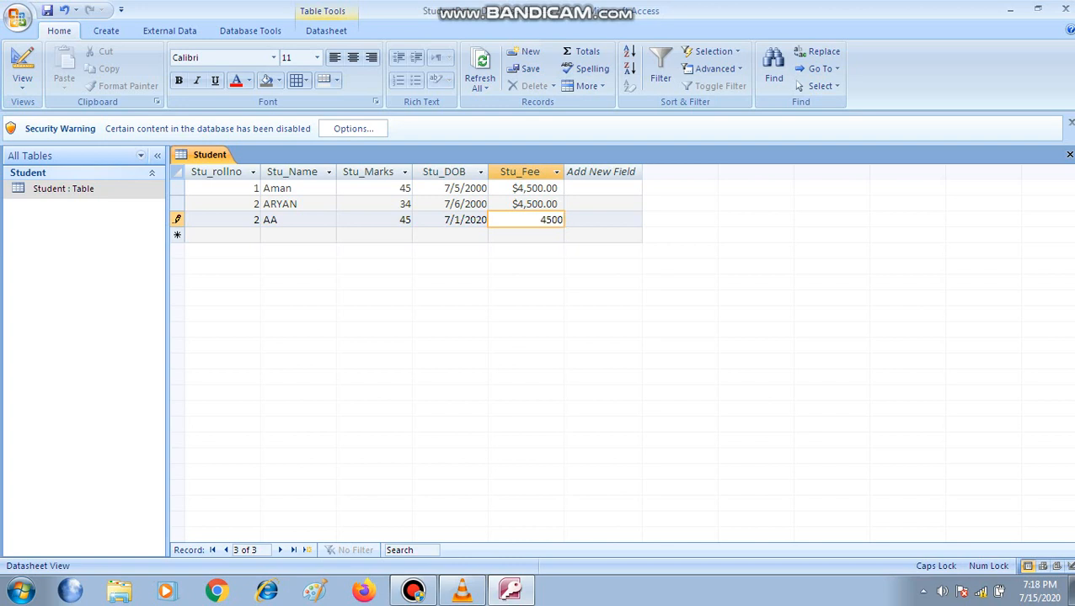
key("Return")
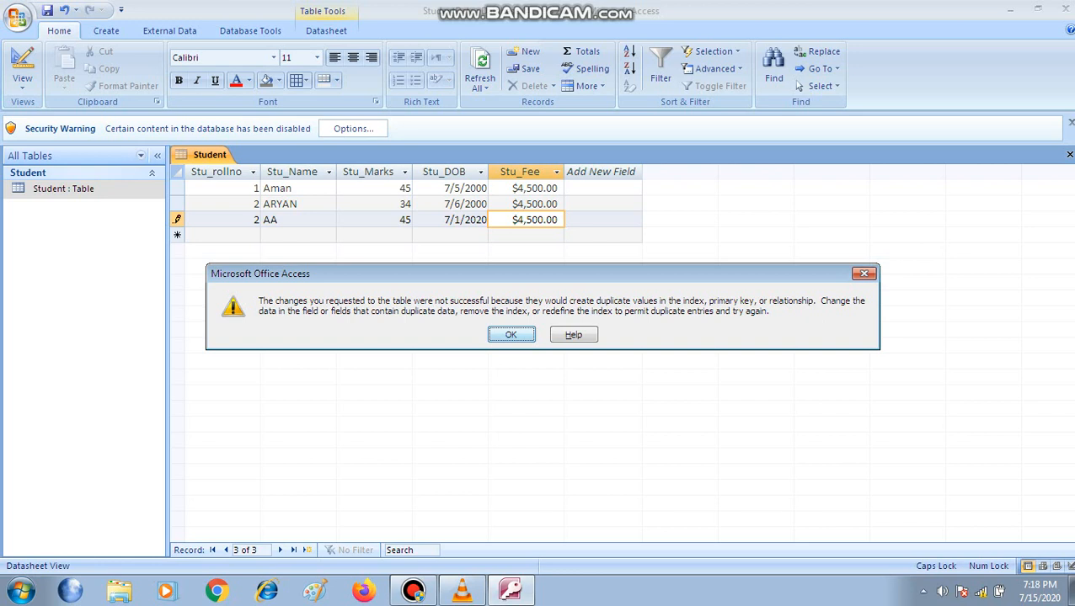
- Dismiss the duplicate-value warning and change the third record's roll number to 3
key("Return")
key("Left")
key("Left")
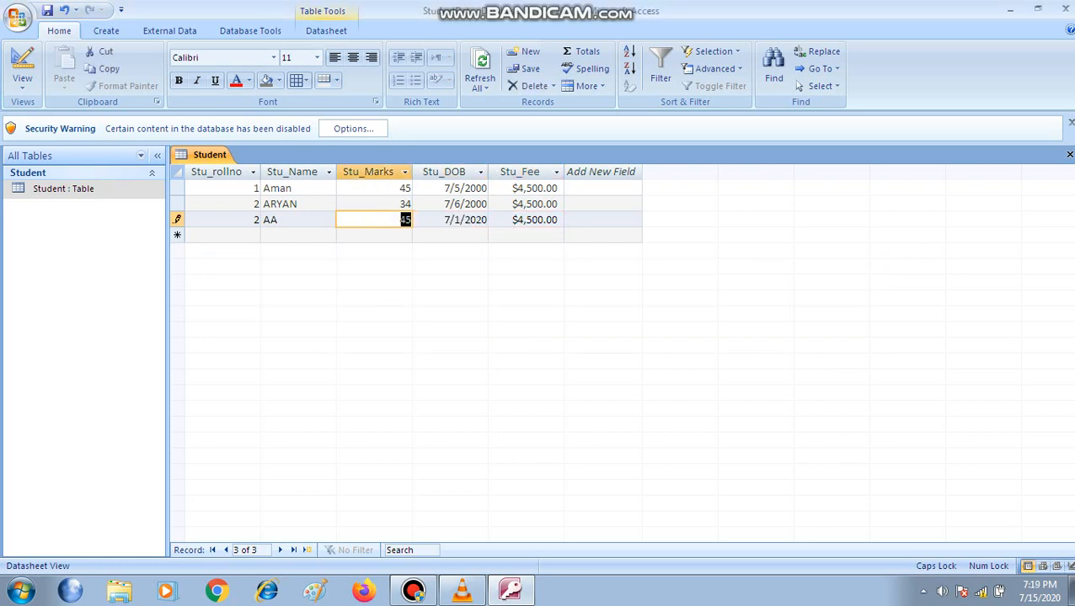
key("Left")
key("Left")
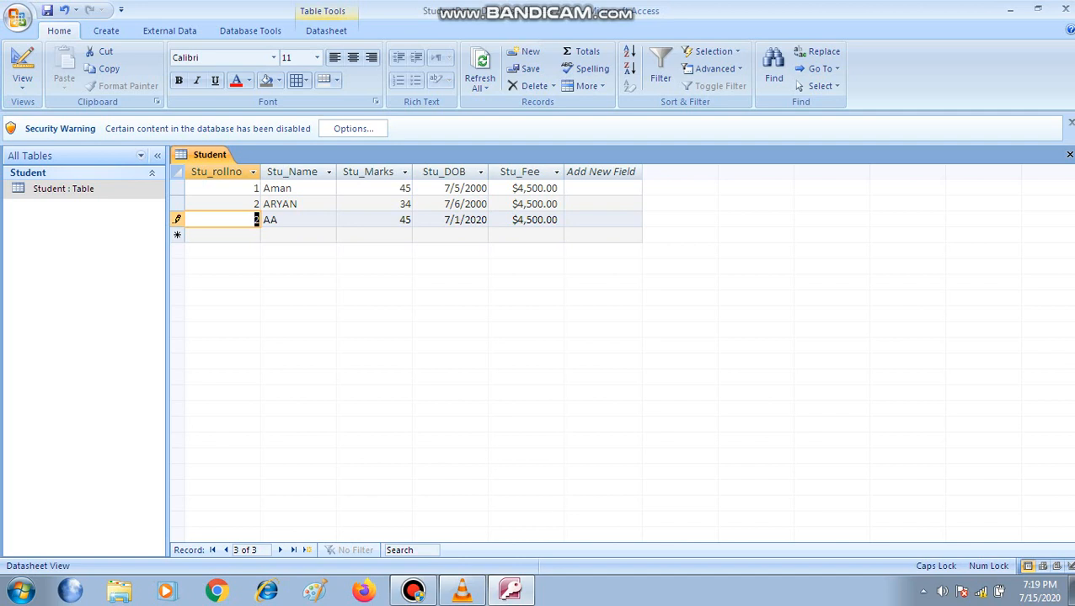
type("3")
- Add a new field after Stu_Fee by renaming the Add New Field column to sTU_REMARKS
left_click(600, 172)
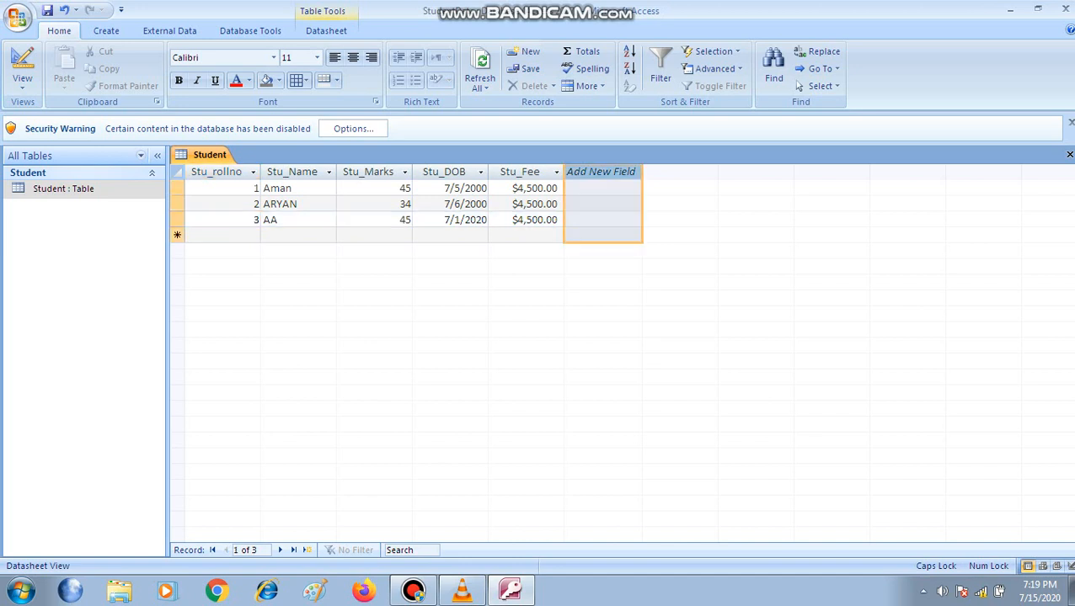
right_click(603, 172)
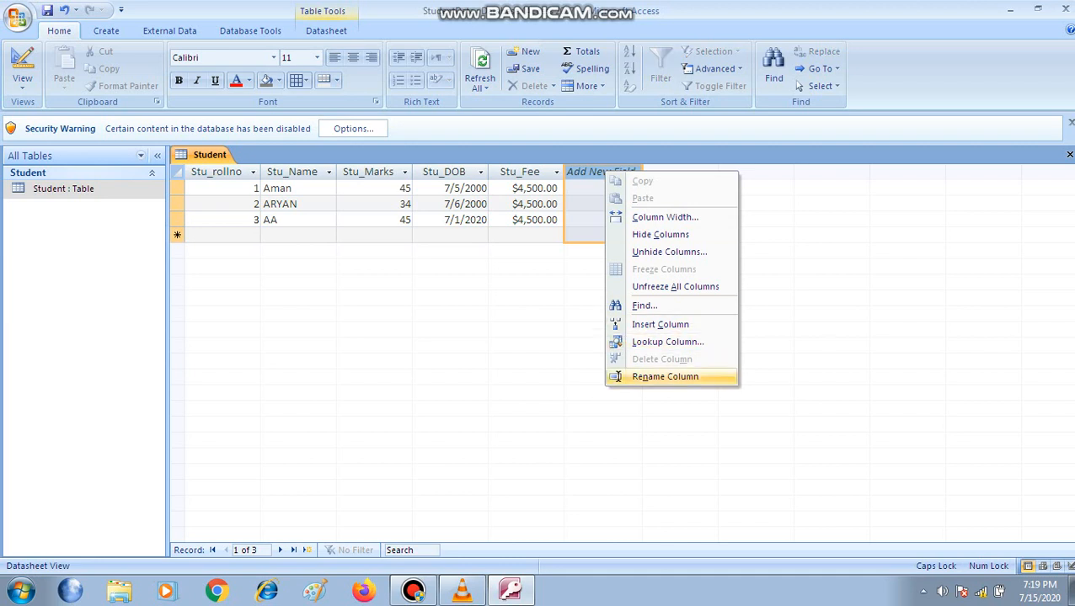
left_click(665, 376)
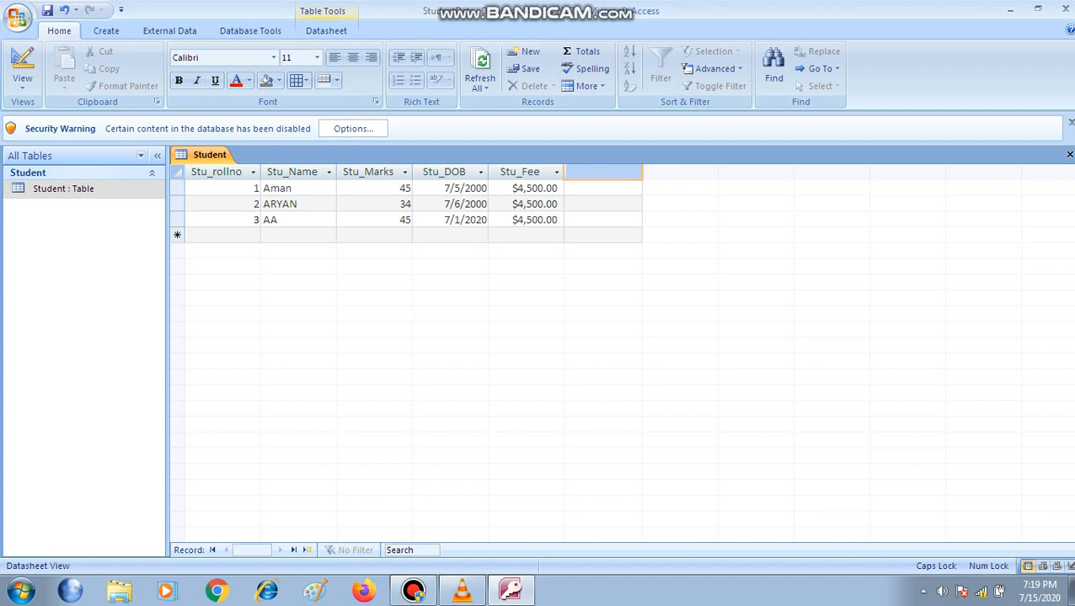
type("sTU_REMARKS")
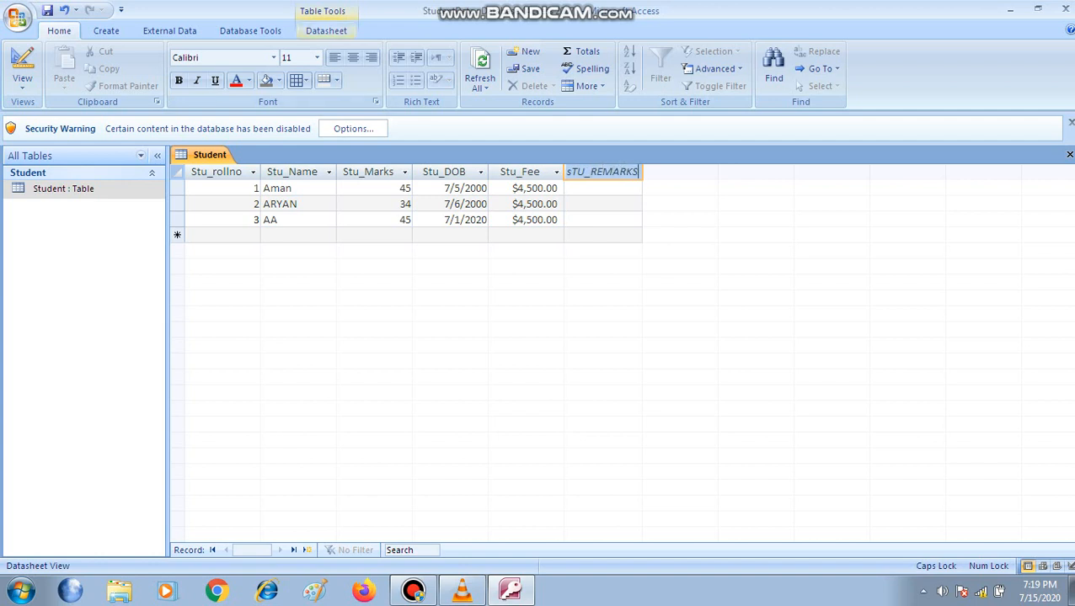
left_click(326, 30)
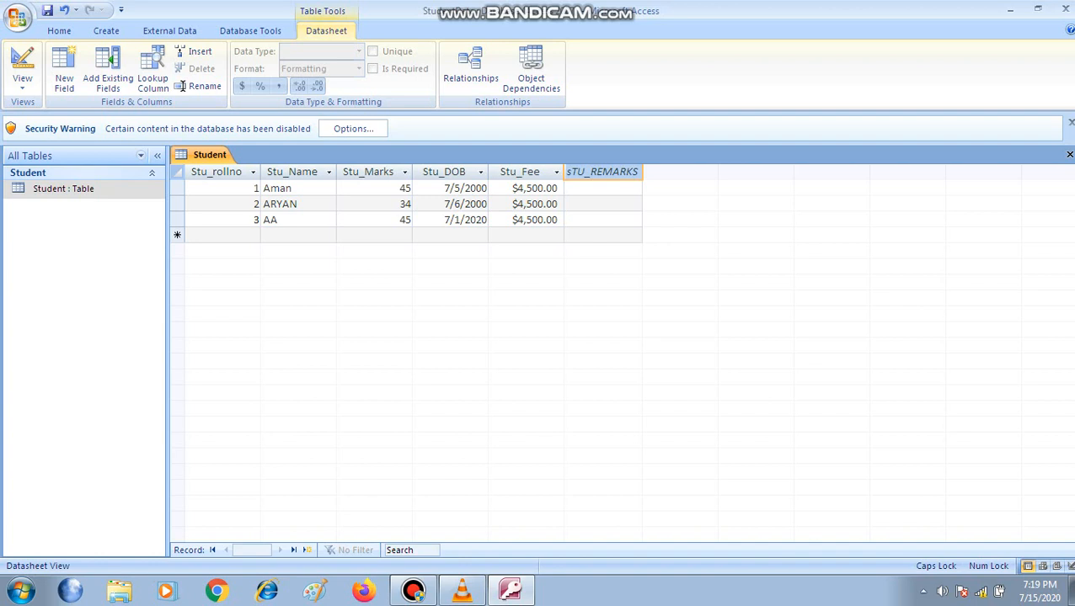
left_click(584, 172)
left_click(601, 188)
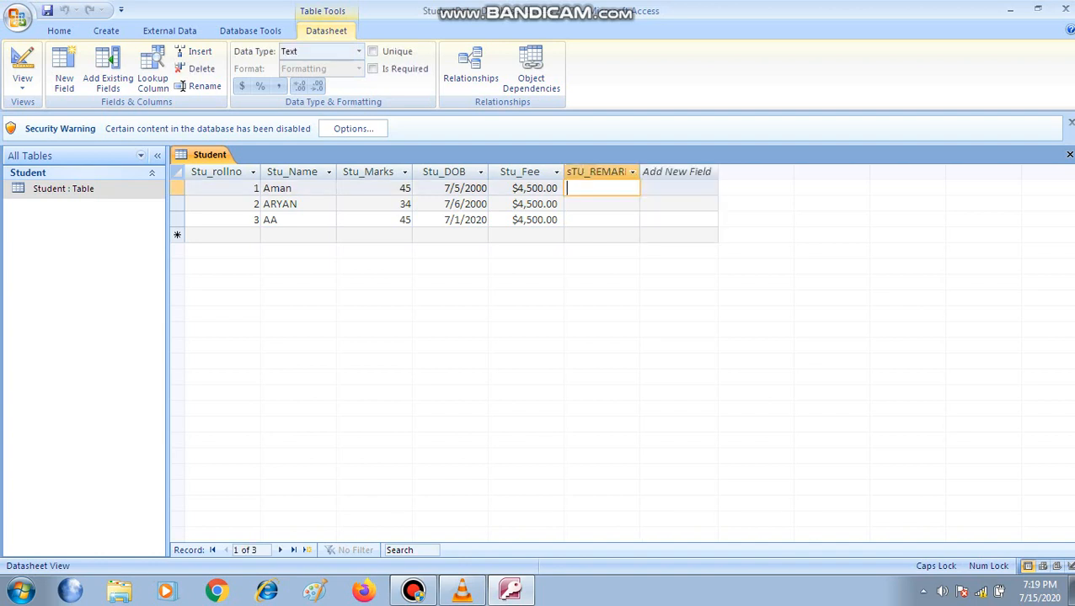
- Set the data type of the sTU_REMARKS field to Memo
right_click(611, 171)
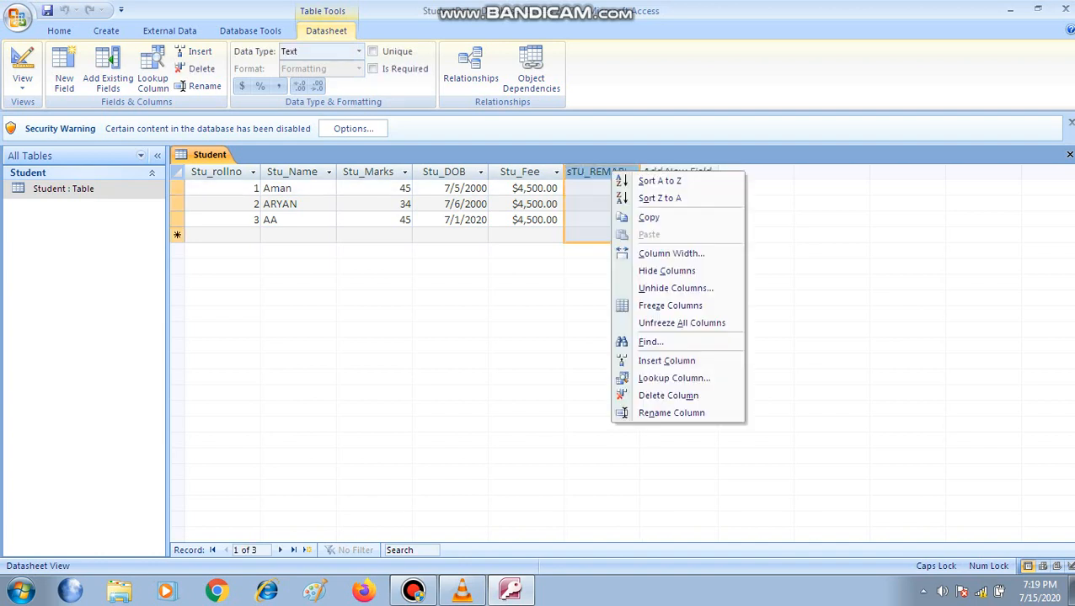
left_click(358, 51)
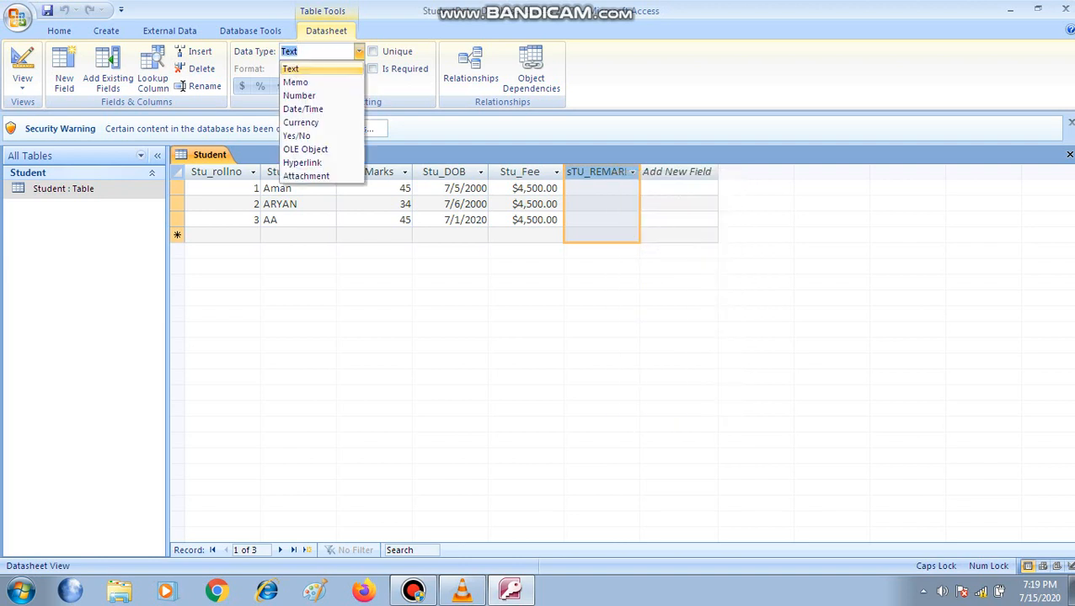
left_click(292, 69)
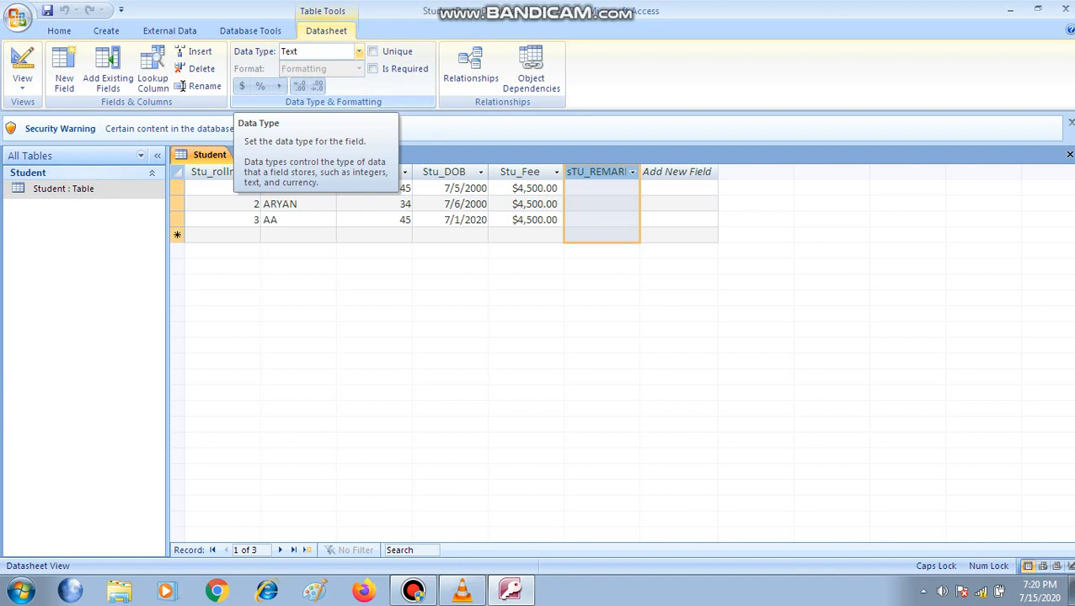
left_click(359, 51)
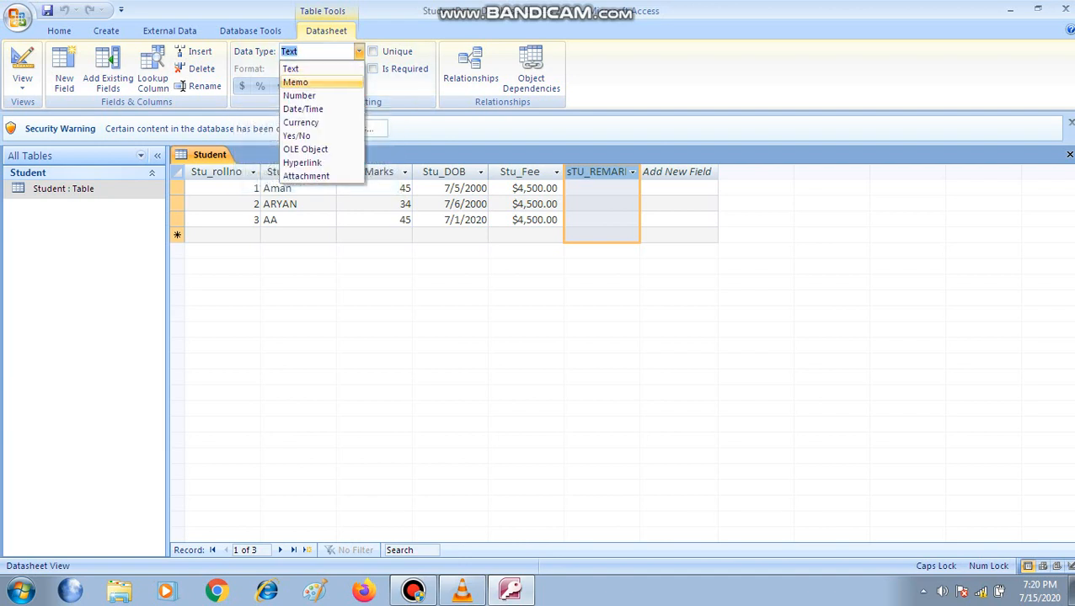
left_click(295, 81)
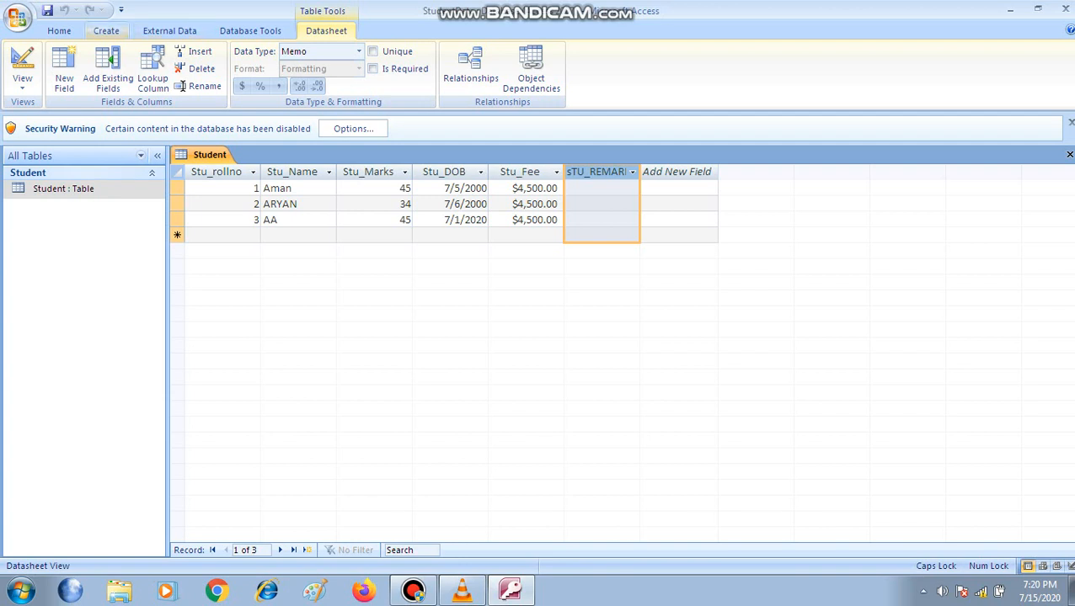
- Create a new blank table in the database
left_click(106, 31)
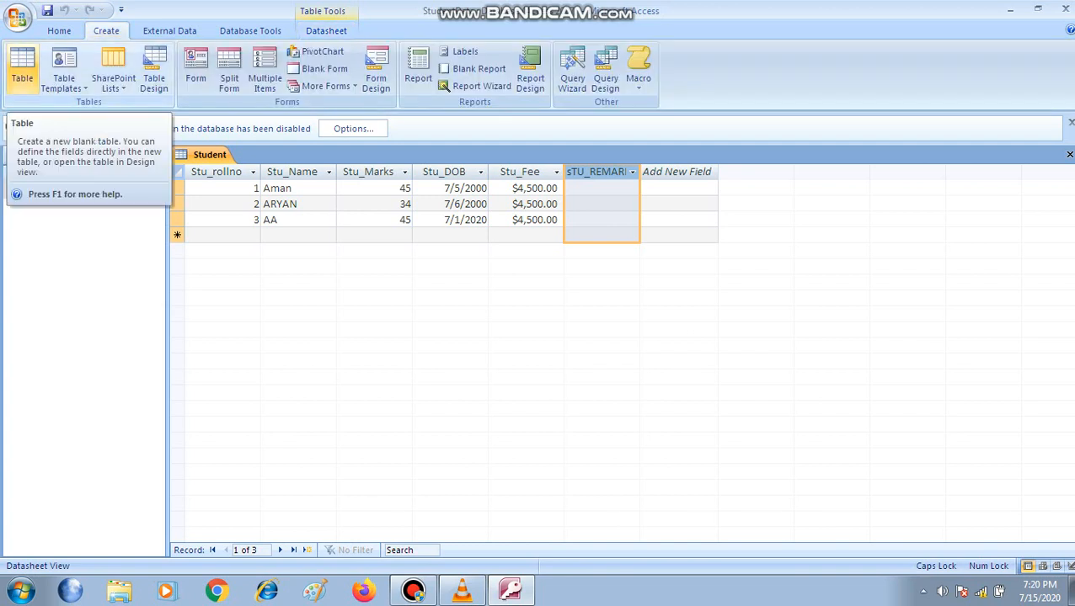
left_click(22, 68)
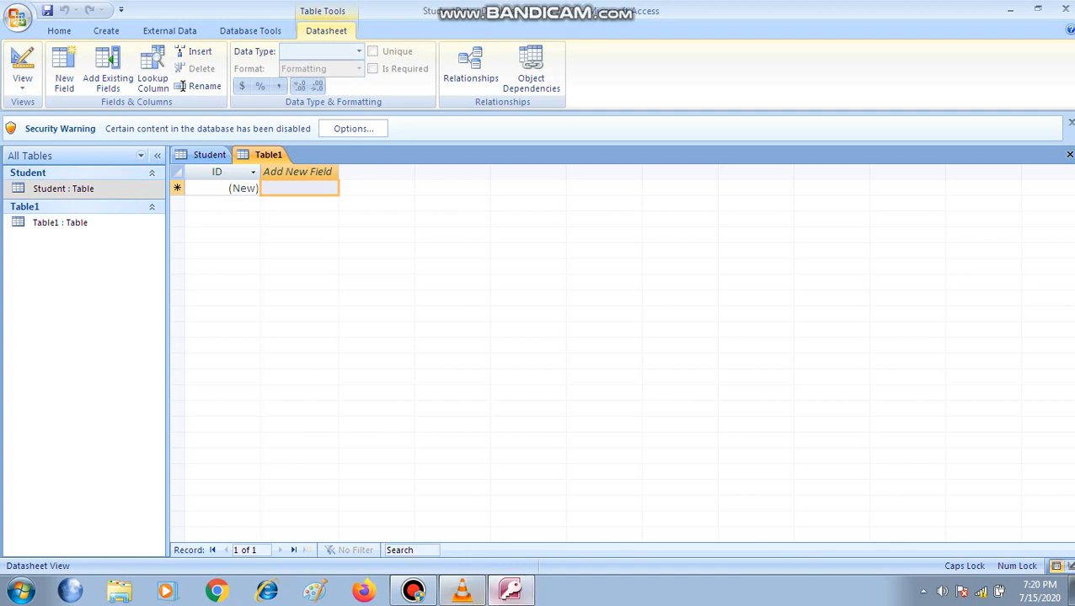
mouse_move(413, 589)
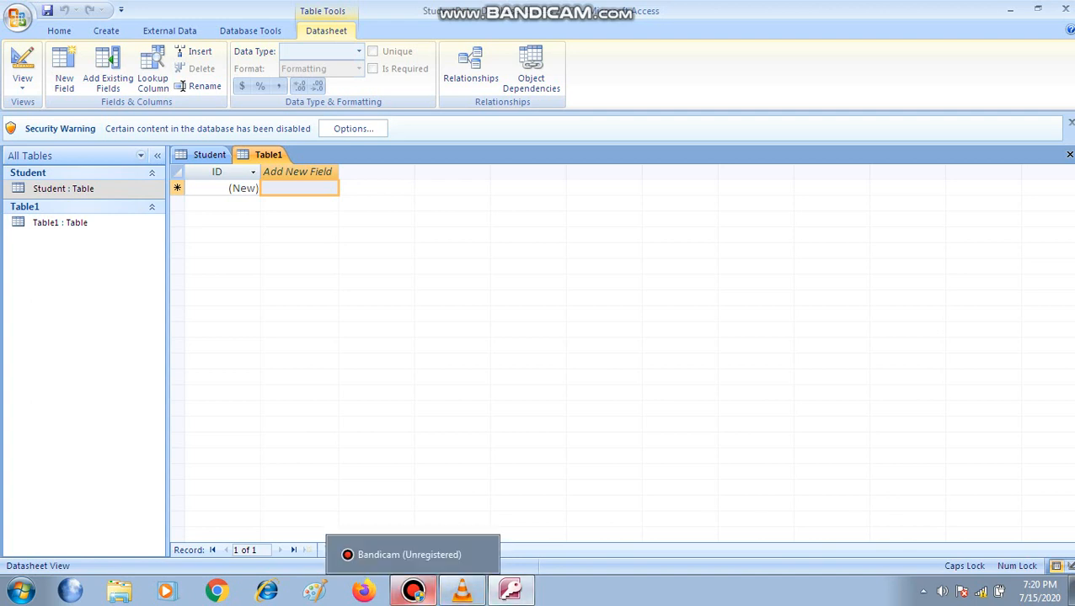